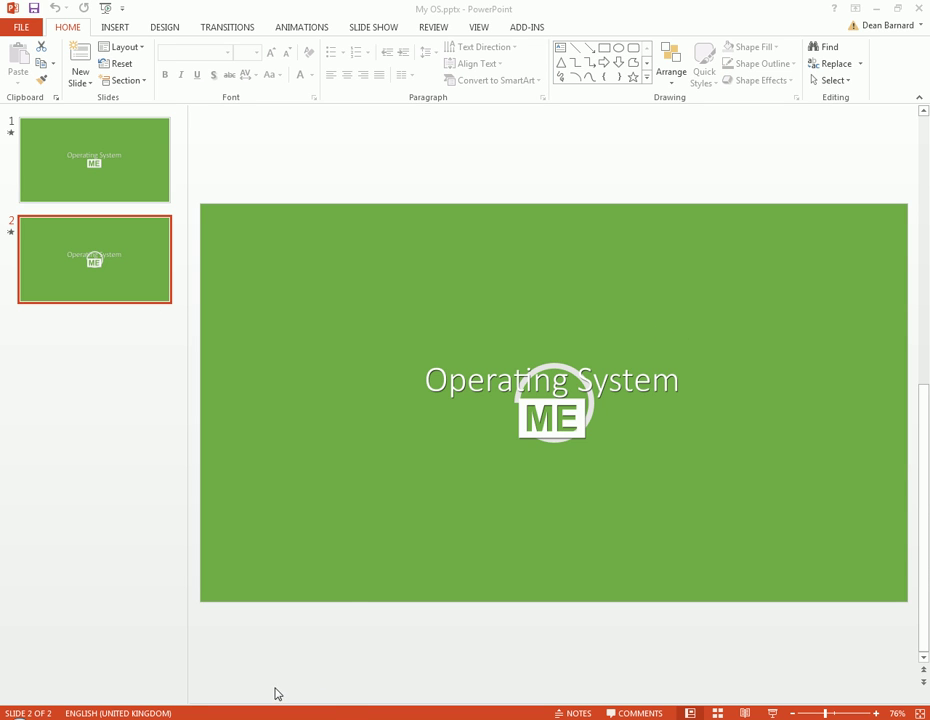
# - Open the recent presentation Windows 9 Concept.pptx in a new PowerPoint window and view its third slide
pyautogui.rightClick(248, 718)
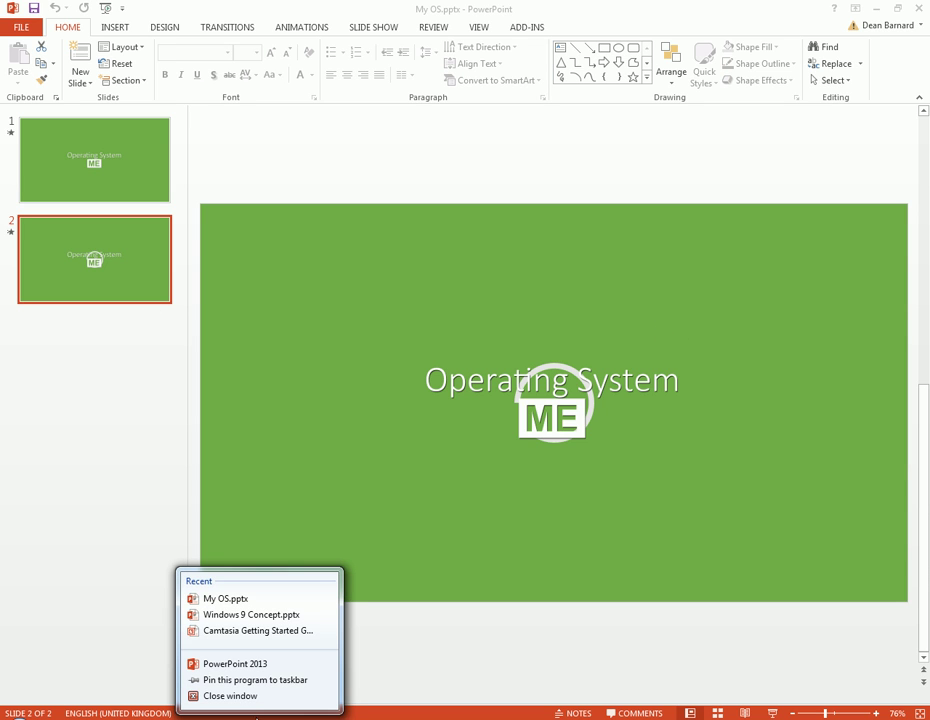
pyautogui.click(243, 667)
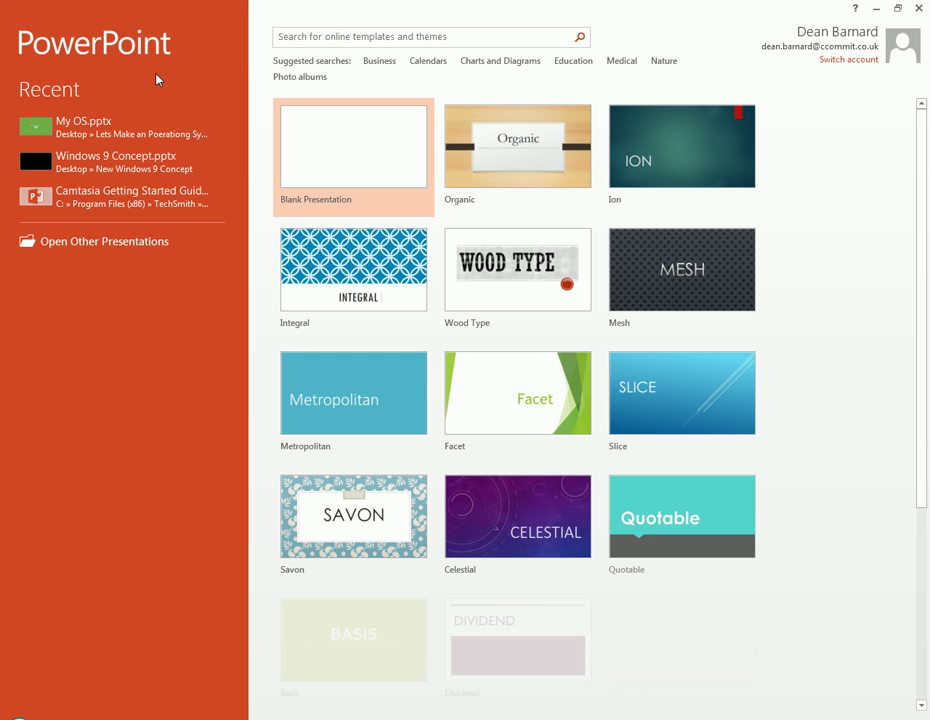
pyautogui.click(125, 165)
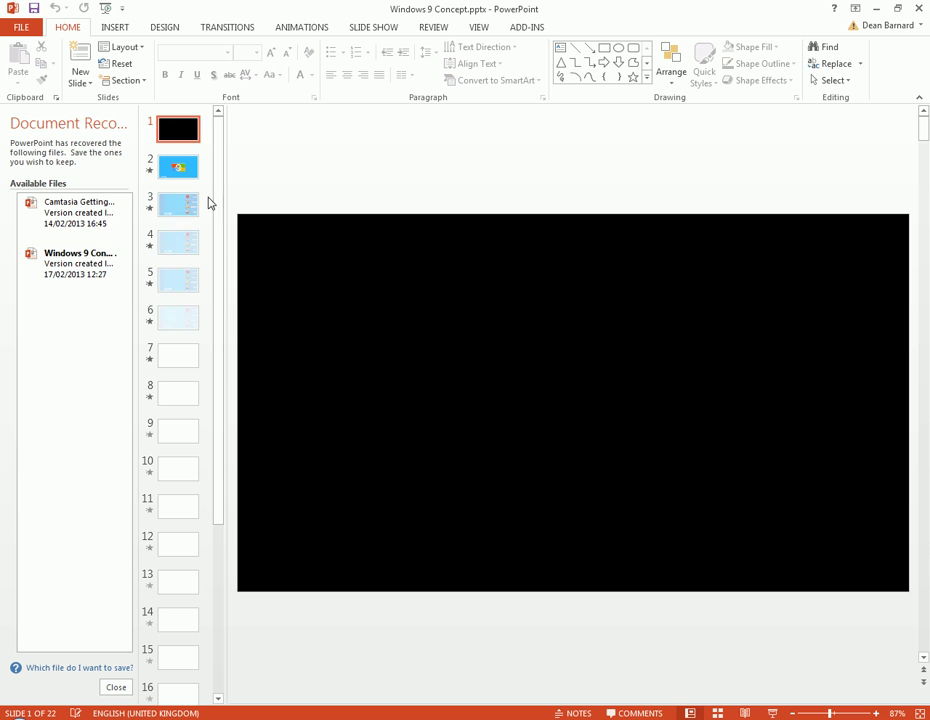
pyautogui.click(181, 215)
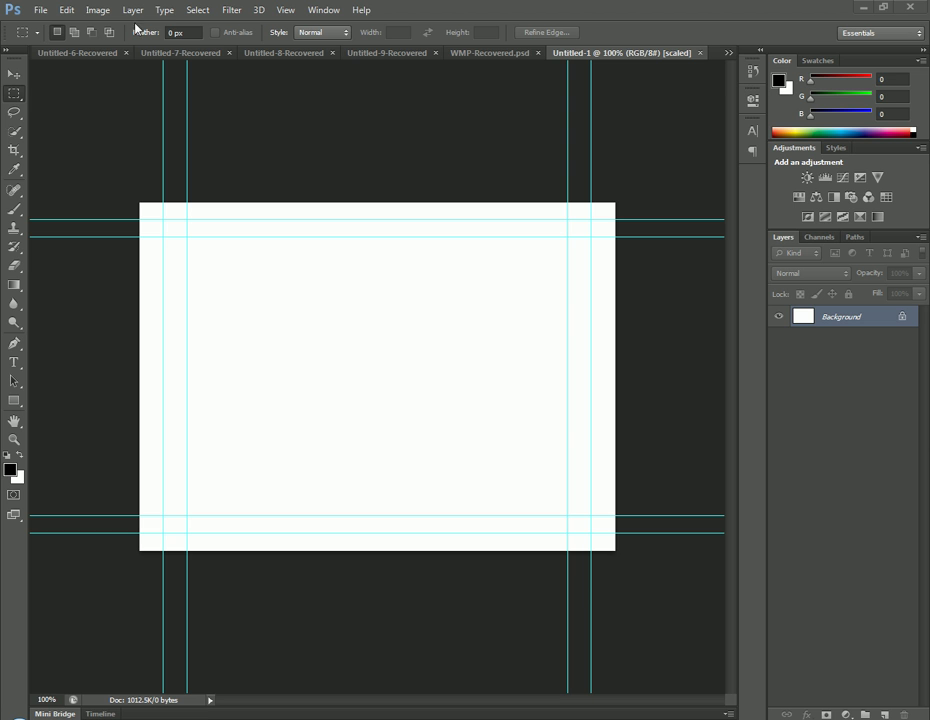
# - In Photoshop, create a new document 500 pixels wide and 500 pixels high
pyautogui.click(38, 10)
pyautogui.click(36, 22)
pyautogui.doubleClick(305, 327)
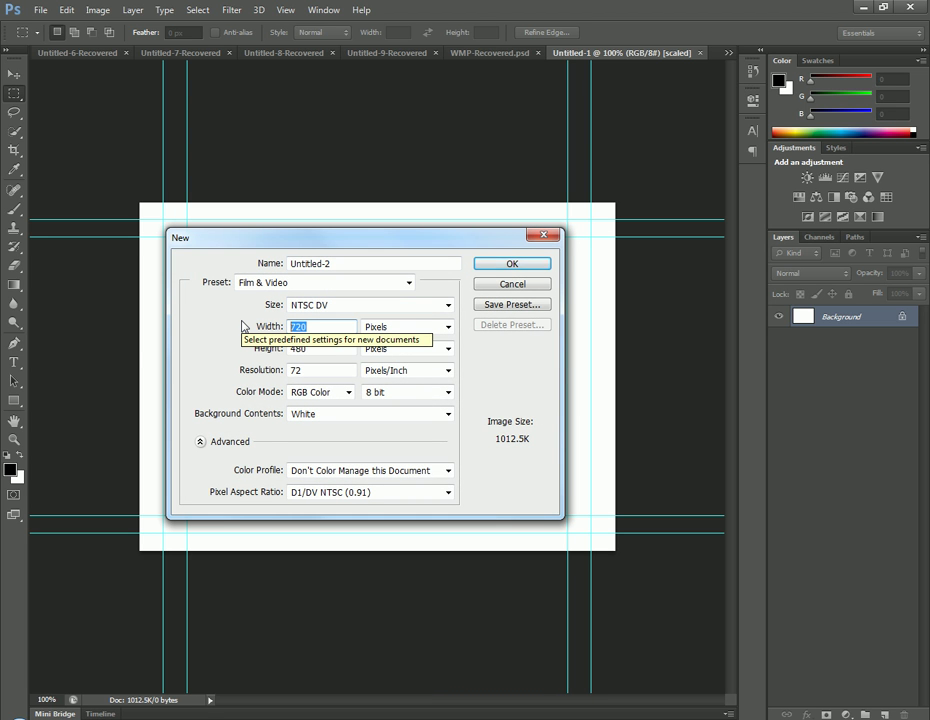
pyautogui.write('500')
pyautogui.doubleClick(318, 350)
pyautogui.write('500')
pyautogui.press('Return')
pyautogui.click(468, 277)
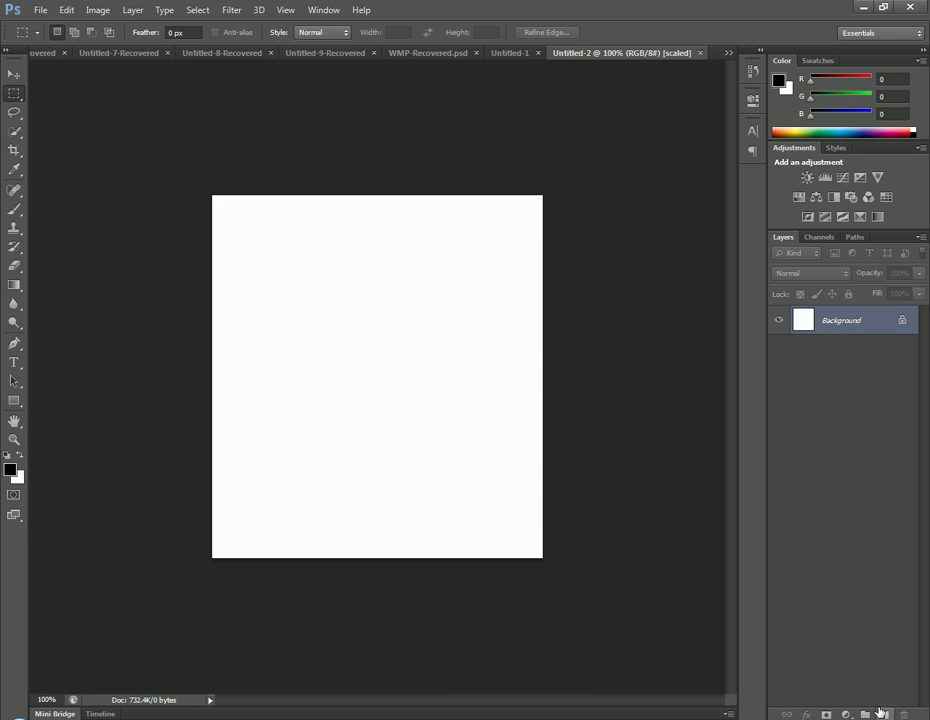
# - Add a new empty layer above the white background layer
pyautogui.click(884, 714)
pyautogui.hotkey('ctrl', '+')
pyautogui.hotkey('ctrl', '-')
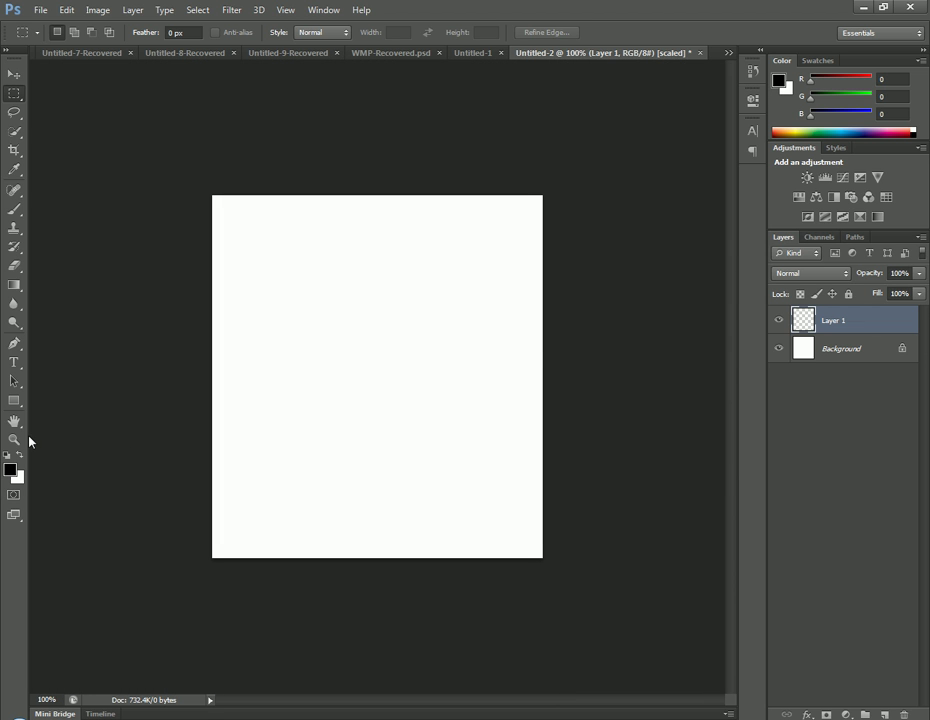
# - Choose the Gradient tool and set the background color to a dark neutral gray
pyautogui.click(14, 284)
pyautogui.click(17, 476)
pyautogui.click(10, 466)
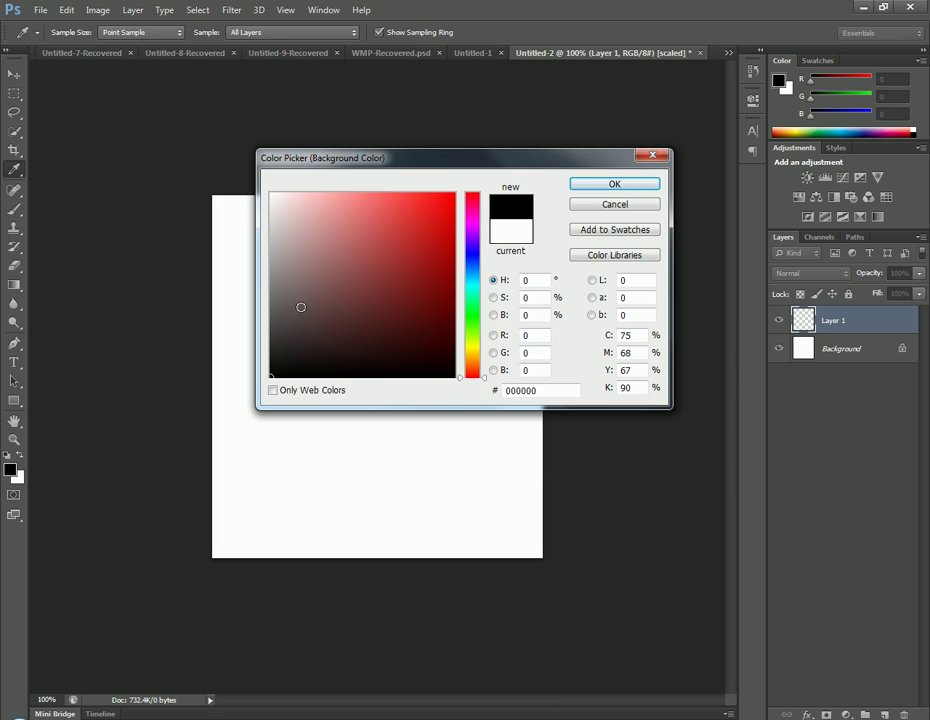
pyautogui.moveTo(273, 341); pyautogui.dragTo(267, 335)
pyautogui.click(614, 204)
# - Try neutral grays of RGB 61 and RGB 107 as the foreground color
pyautogui.click(11, 468)
pyautogui.click(270, 335)
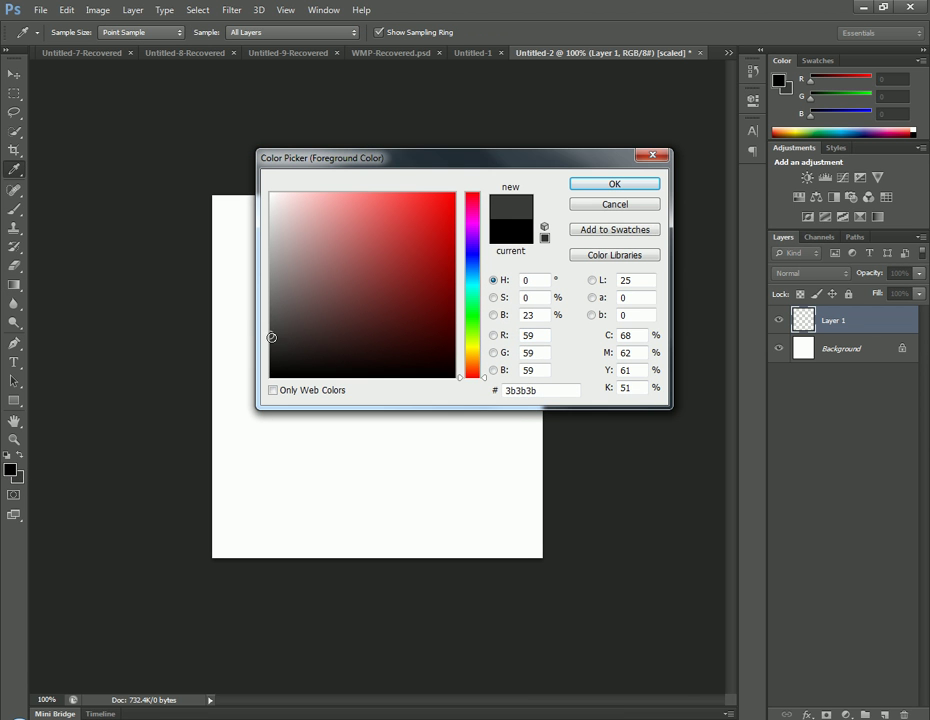
pyautogui.moveTo(271, 337)
pyautogui.mouseDown()
pyautogui.moveTo(269, 305)
pyautogui.moveTo(268, 334)
pyautogui.mouseUp()
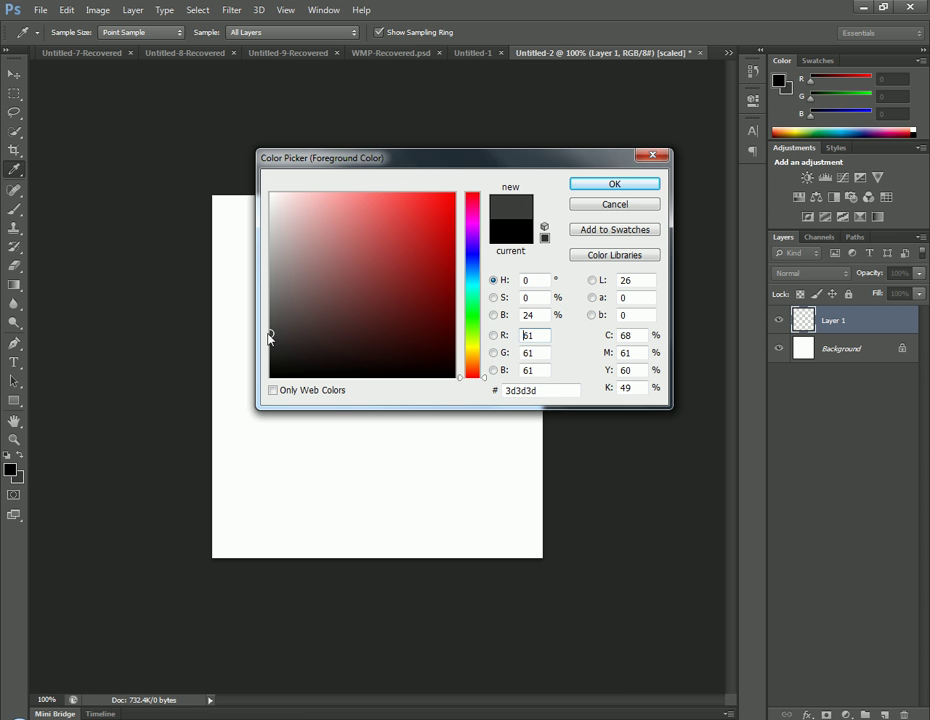
pyautogui.click(600, 183)
pyautogui.click(11, 469)
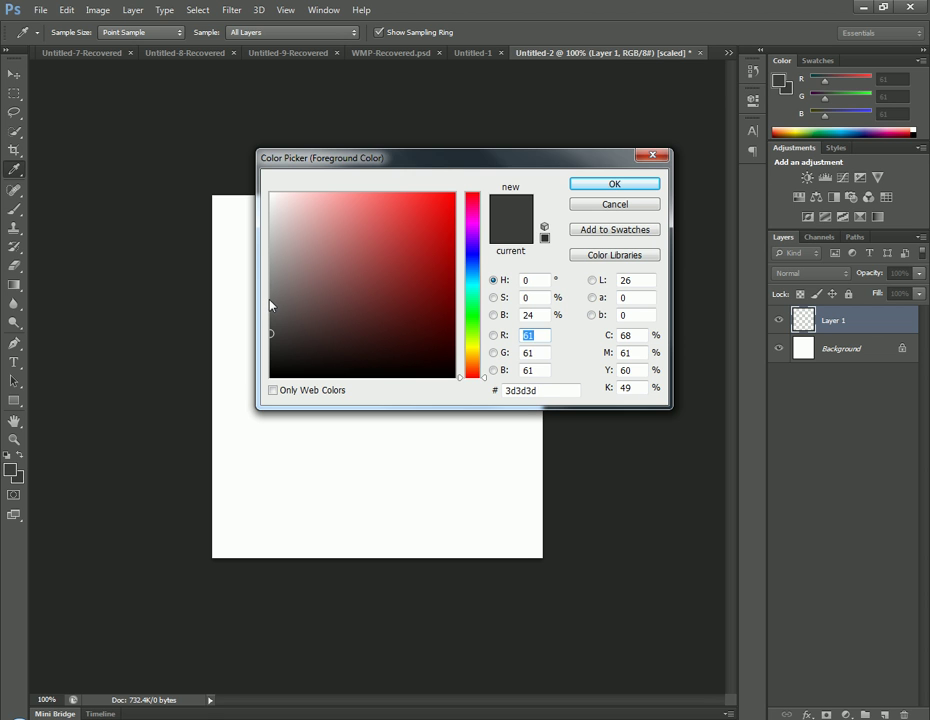
pyautogui.click(270, 303)
pyautogui.click(604, 184)
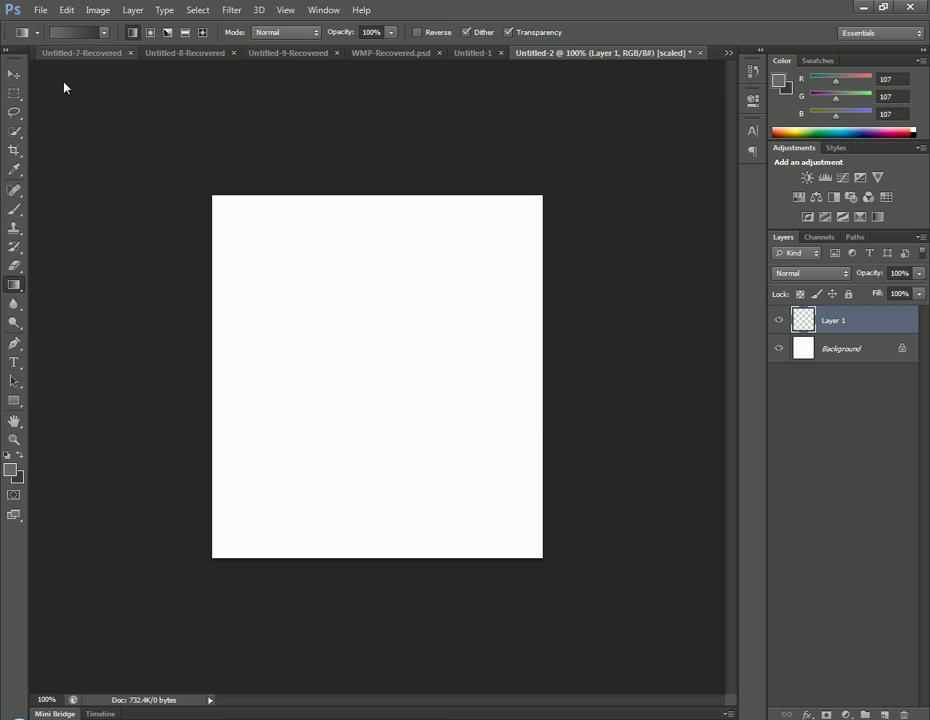
# - Set the foreground color to RGB 89, 89, 89 and fill Layer 1 with a diagonal gradient from its upper-left to lower-right corner
pyautogui.click(11, 469)
pyautogui.moveTo(271, 300); pyautogui.dragTo(272, 313)
pyautogui.click(594, 188)
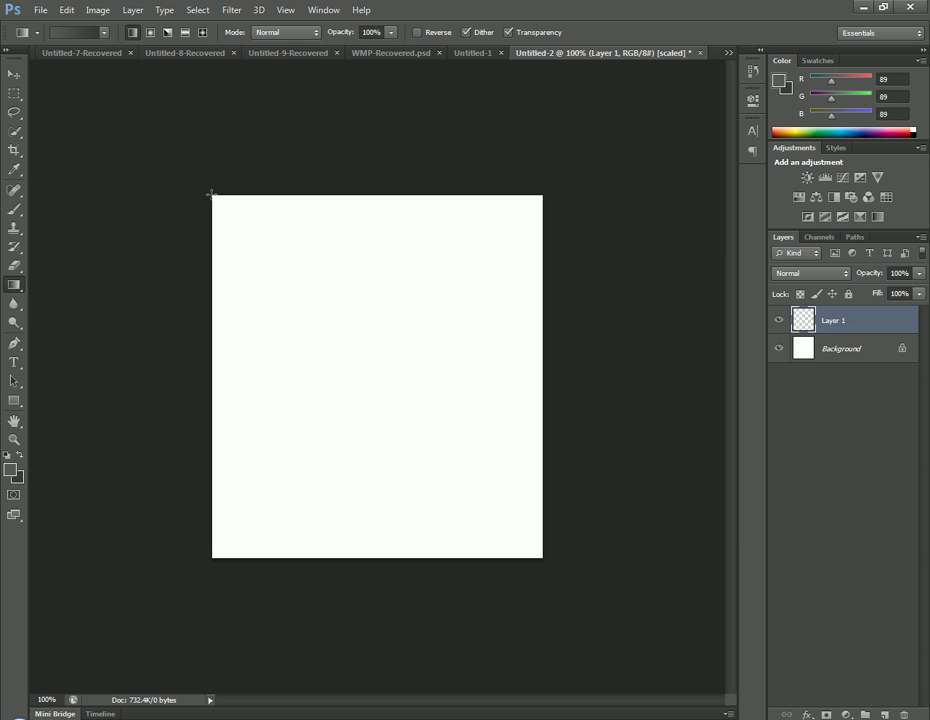
pyautogui.moveTo(212, 196); pyautogui.dragTo(543, 558)
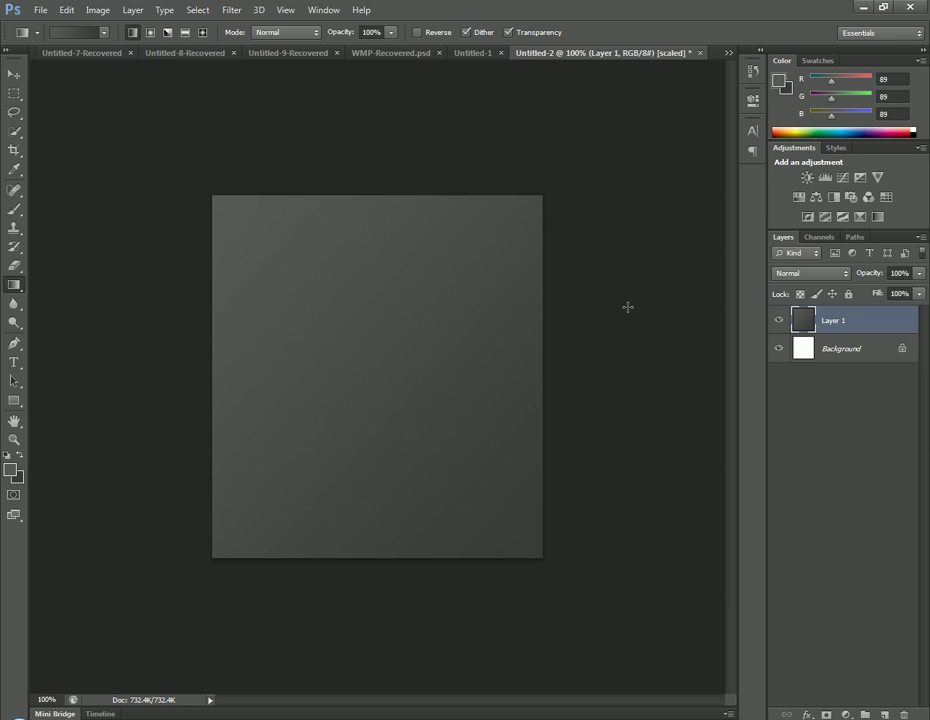
# - Start saving the image under a new name in the desktop folder beginning "Lets Make an Poerationg System on Powerpo"
pyautogui.click(40, 10)
pyautogui.click(91, 186)
pyautogui.click(222, 358)
pyautogui.write('Lets')
pyautogui.press('Down')
pyautogui.press('Return')
# - Save the gradient image in PNG format as Login Button, accepting the export options
pyautogui.click(442, 543)
pyautogui.click(412, 490)
pyautogui.doubleClick(410, 521)
pyautogui.write('Login Button')
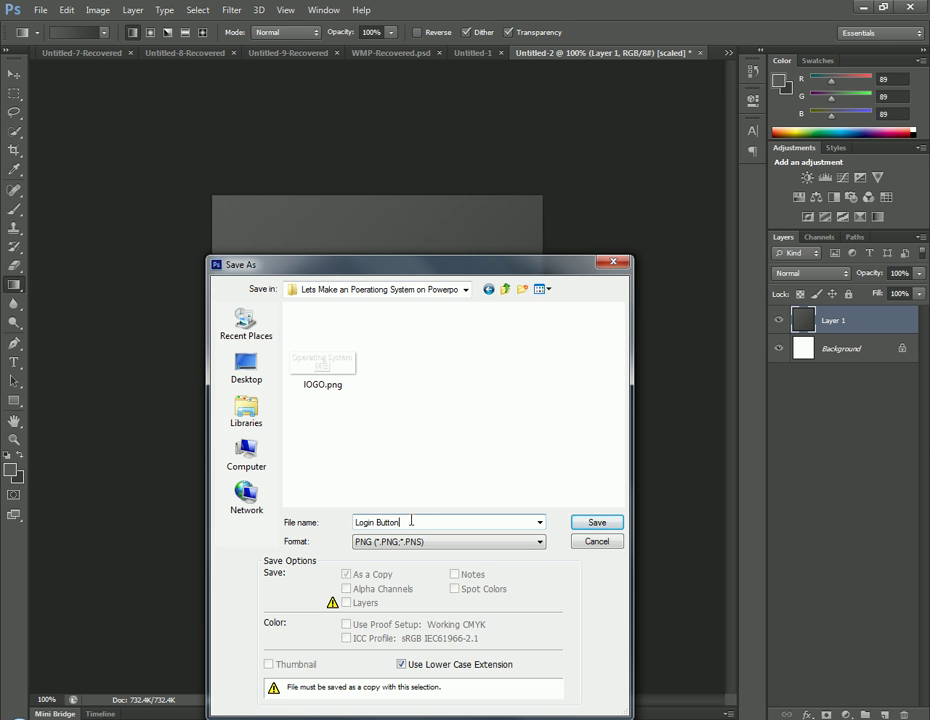
pyautogui.press('Return')
pyautogui.click(394, 253)
pyautogui.click(487, 224)
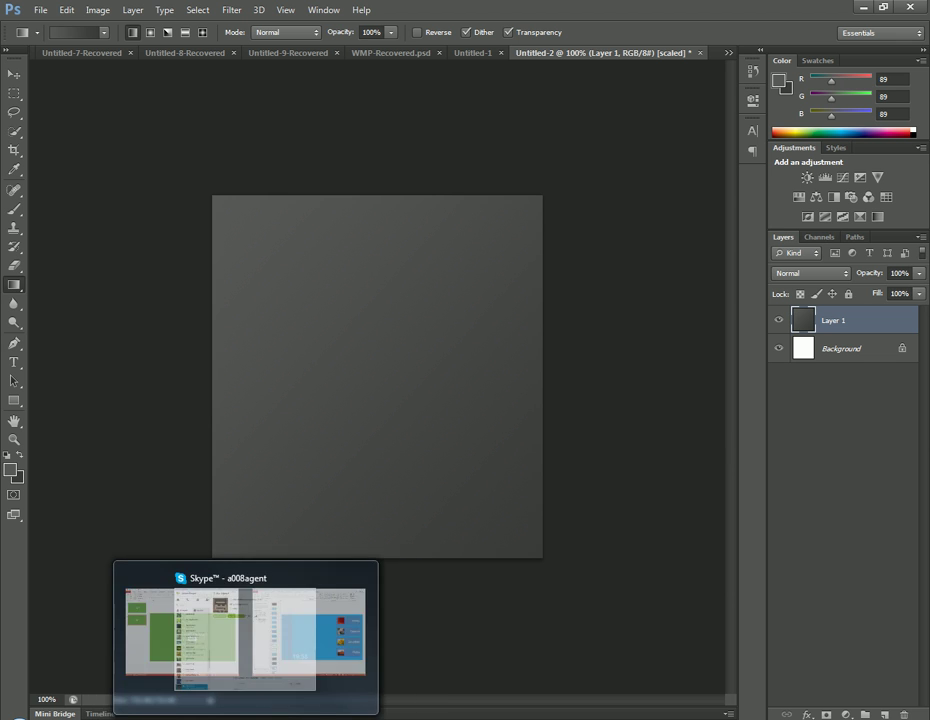
# - Switch to My OS.pptx in PowerPoint and add a new slide after slide 2
pyautogui.moveTo(257, 719)
pyautogui.click(239, 668)
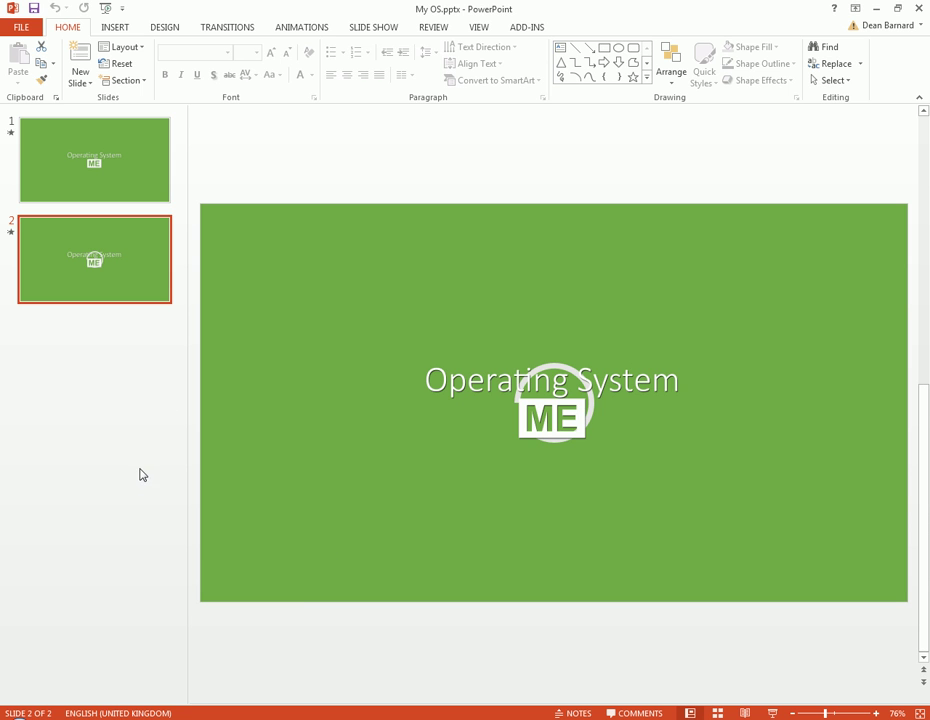
pyautogui.click(93, 365)
pyautogui.rightClick(96, 361)
pyautogui.click(125, 409)
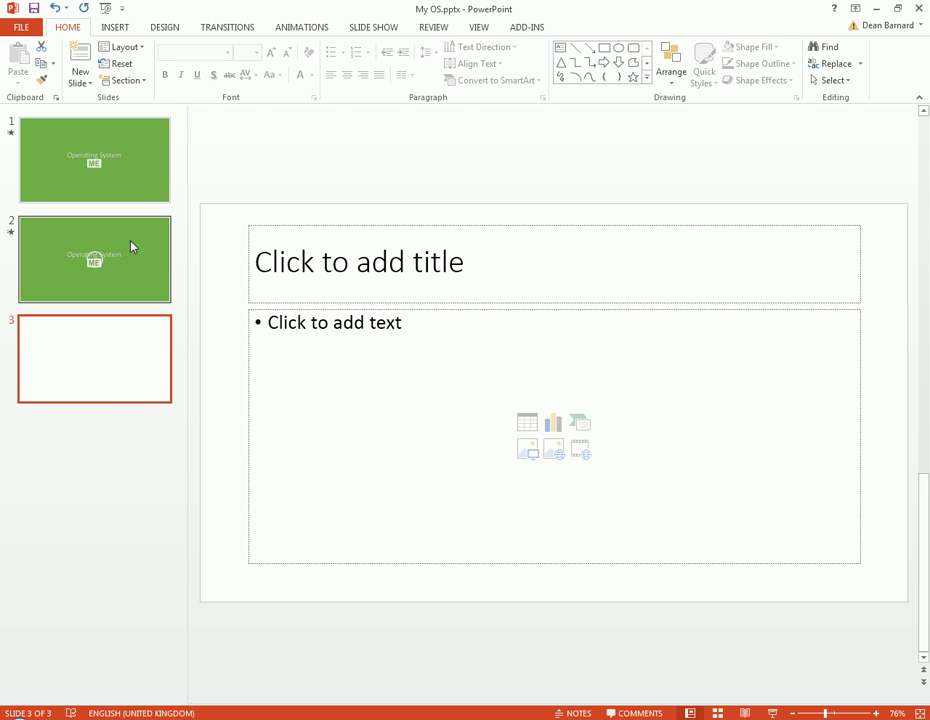
# - Open the background formatting options for slide 2
pyautogui.click(133, 247)
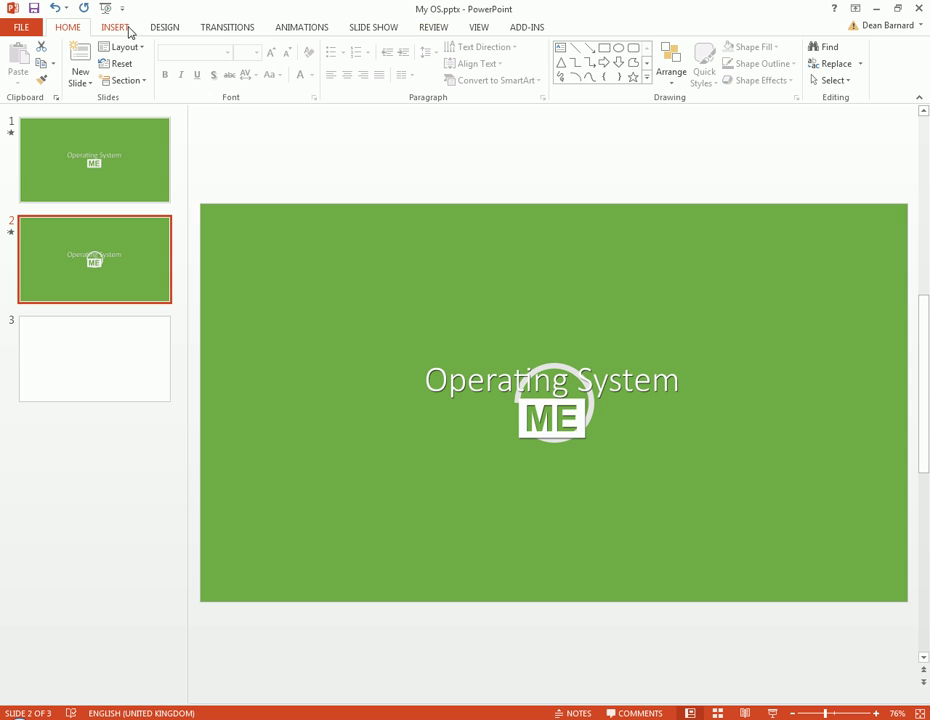
pyautogui.click(164, 28)
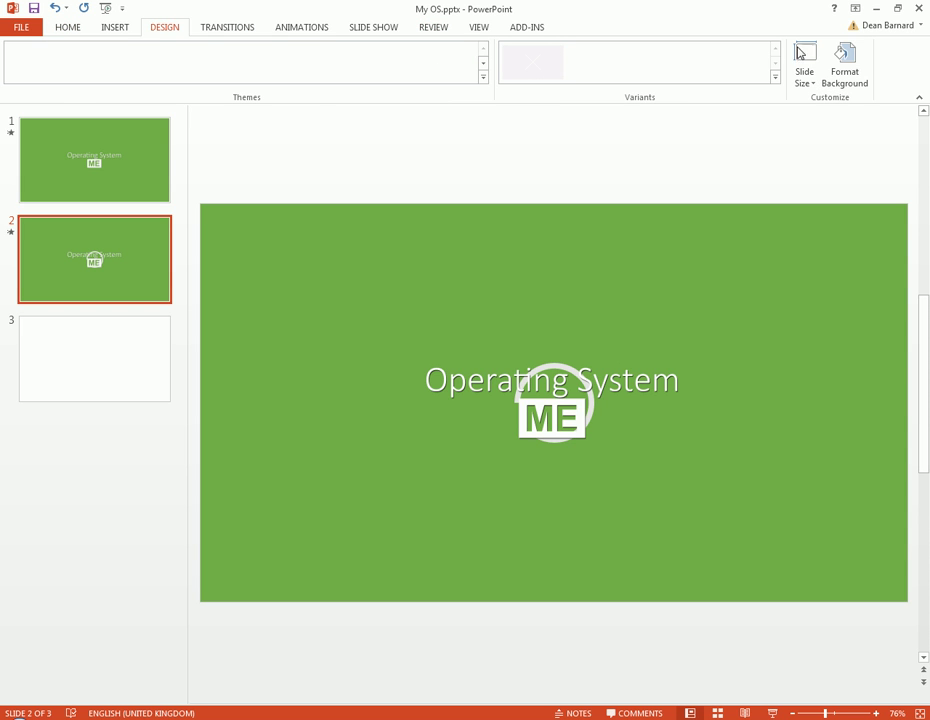
pyautogui.click(843, 85)
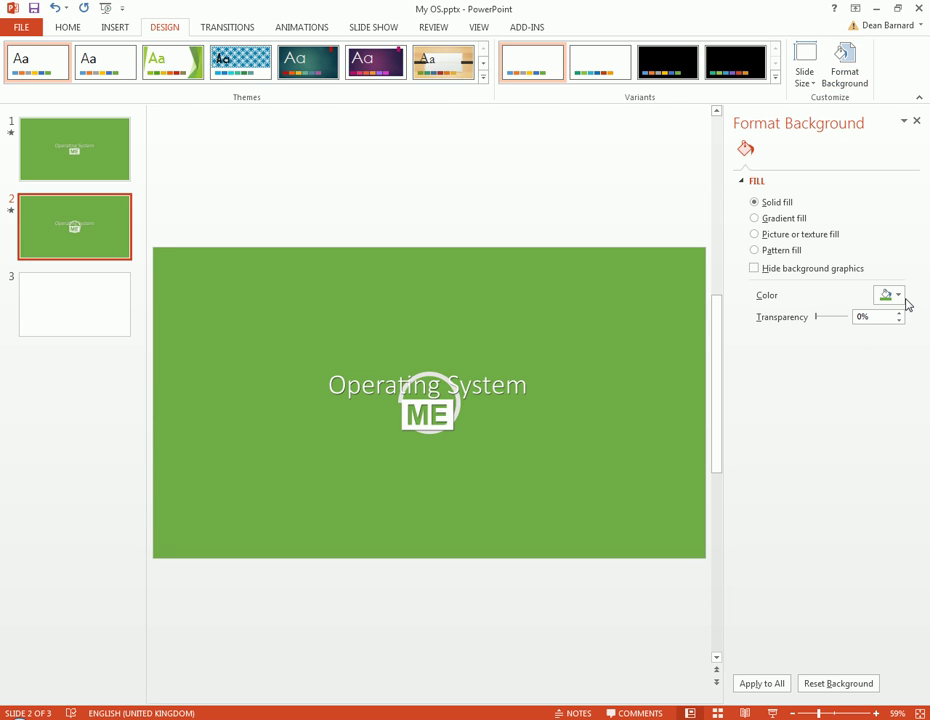
# - Try orange, darker orange and several blue theme colors as the solid background of slide 2
pyautogui.click(897, 299)
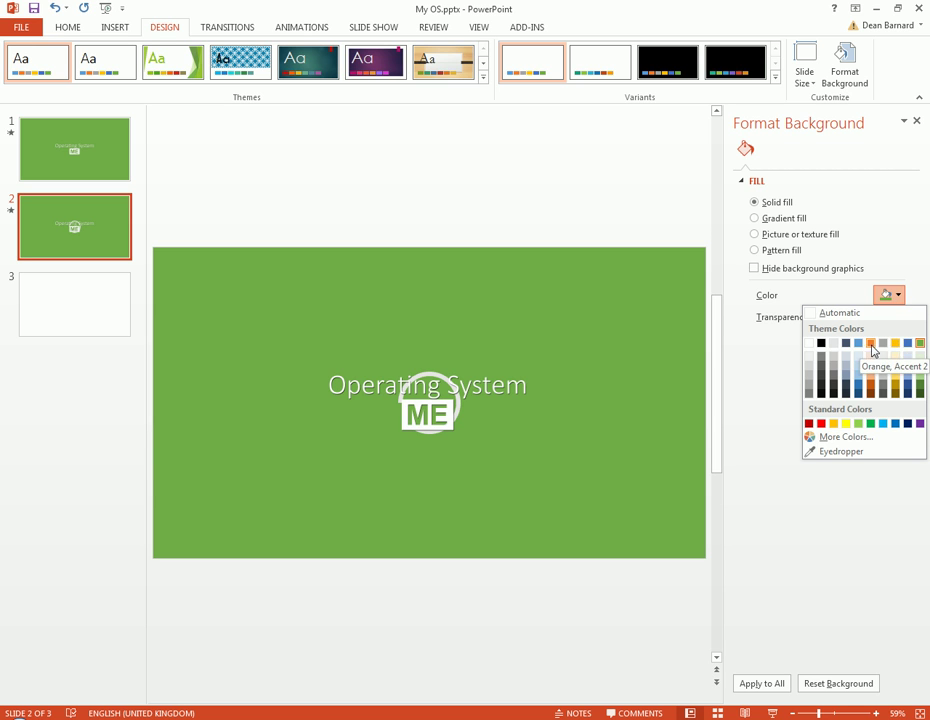
pyautogui.click(872, 344)
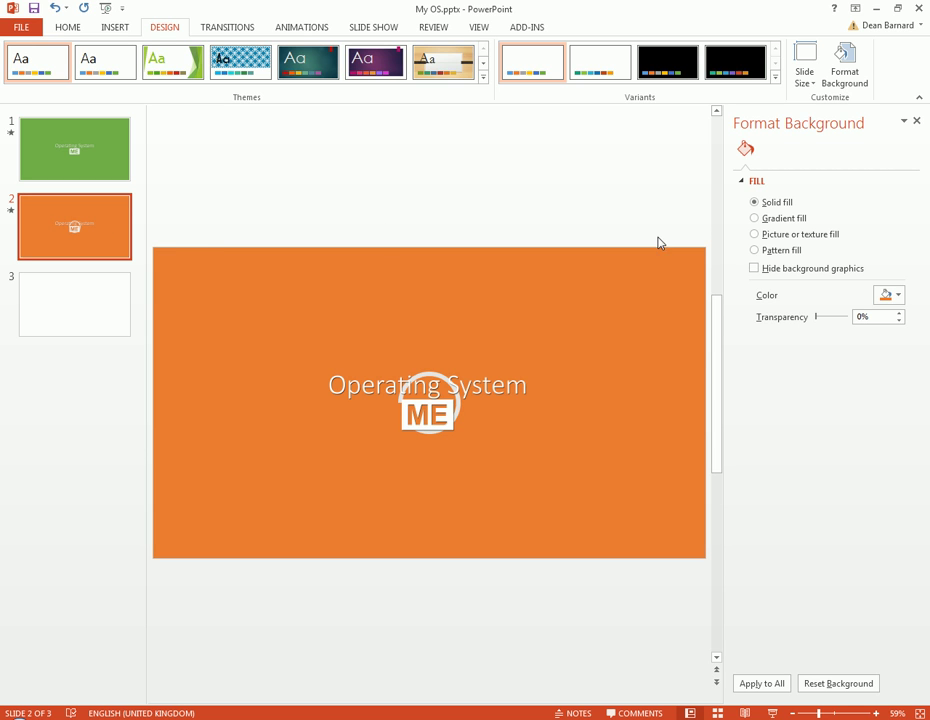
pyautogui.click(898, 296)
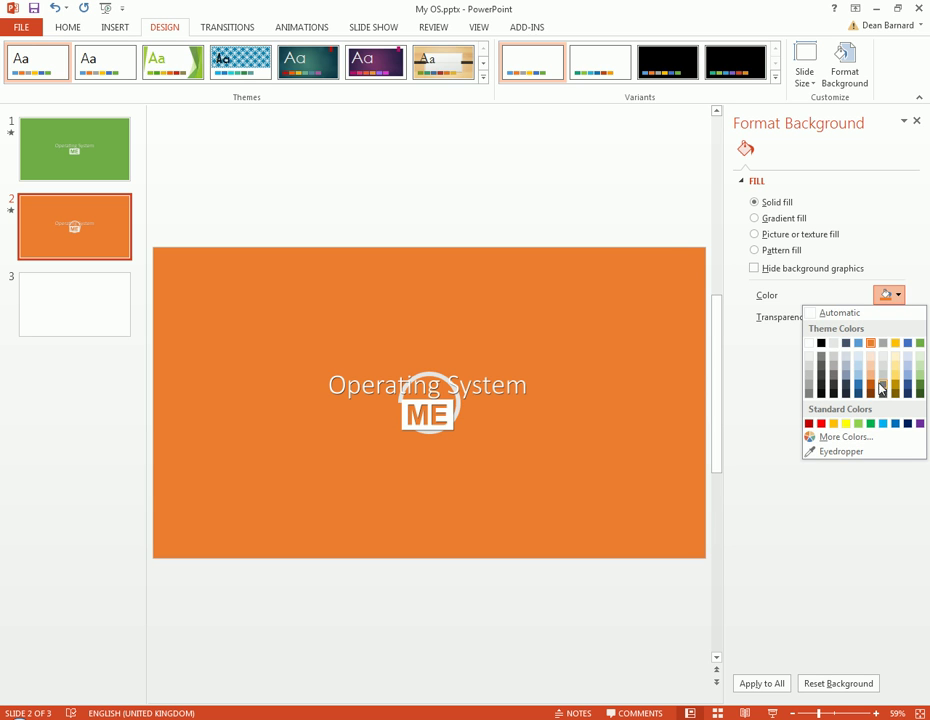
pyautogui.click(872, 383)
pyautogui.click(889, 295)
pyautogui.click(858, 344)
pyautogui.click(892, 296)
pyautogui.click(909, 345)
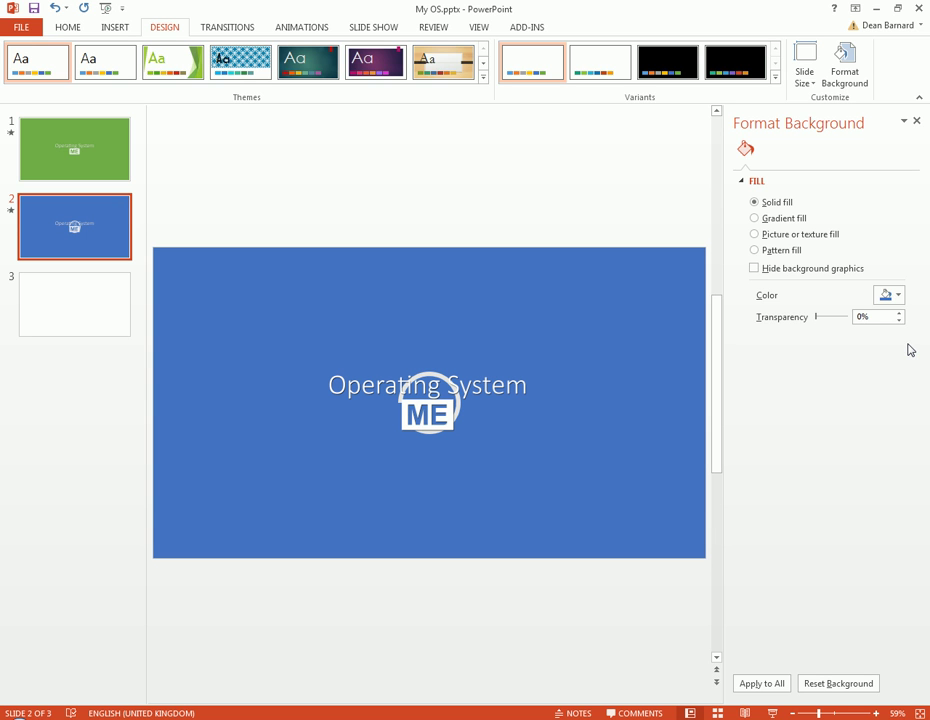
pyautogui.click(897, 296)
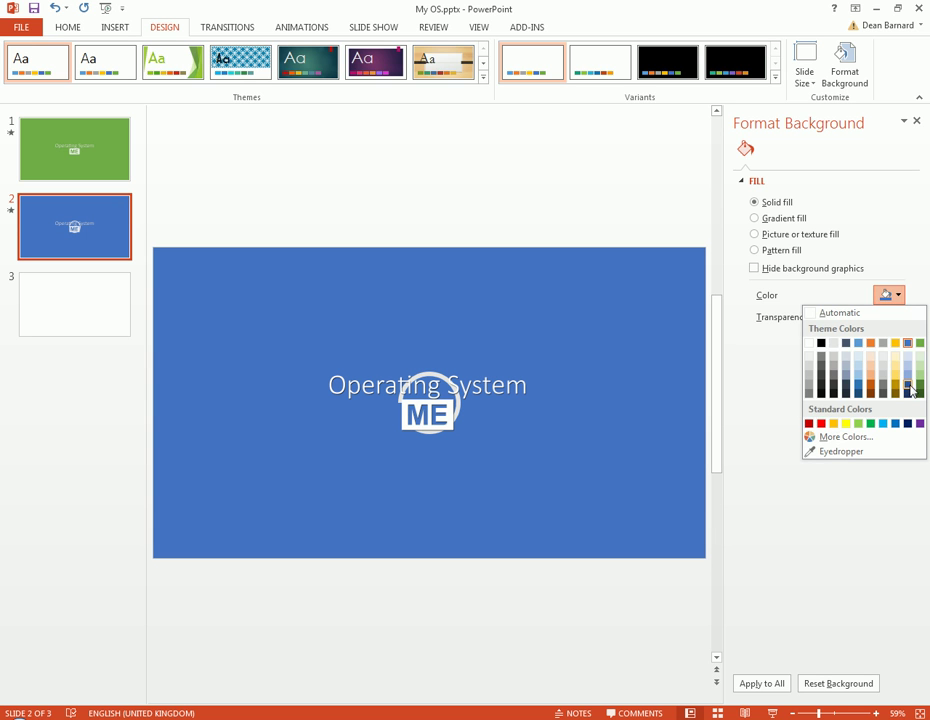
pyautogui.click(908, 384)
# - Set the solid background of slides 2, 1 and 3 to the standard light blue
pyautogui.click(886, 296)
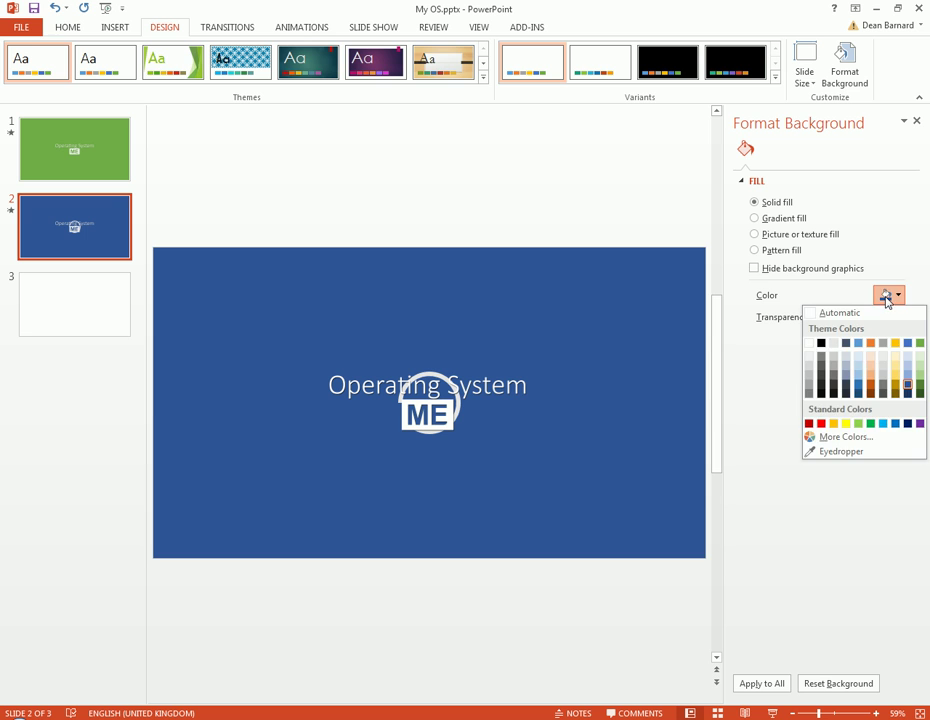
pyautogui.click(884, 424)
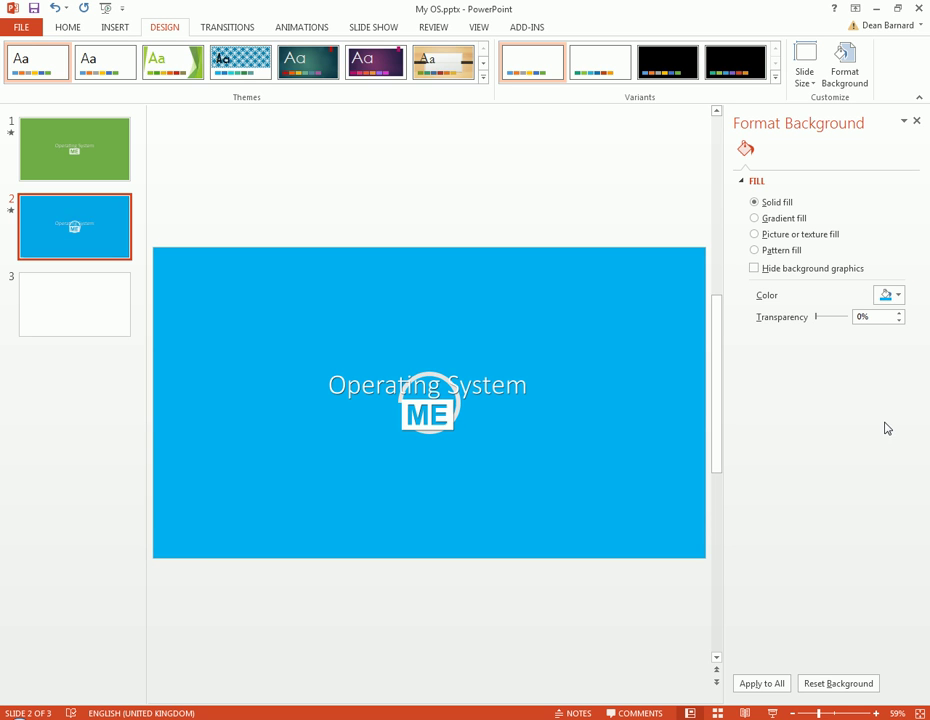
pyautogui.click(75, 150)
pyautogui.click(888, 295)
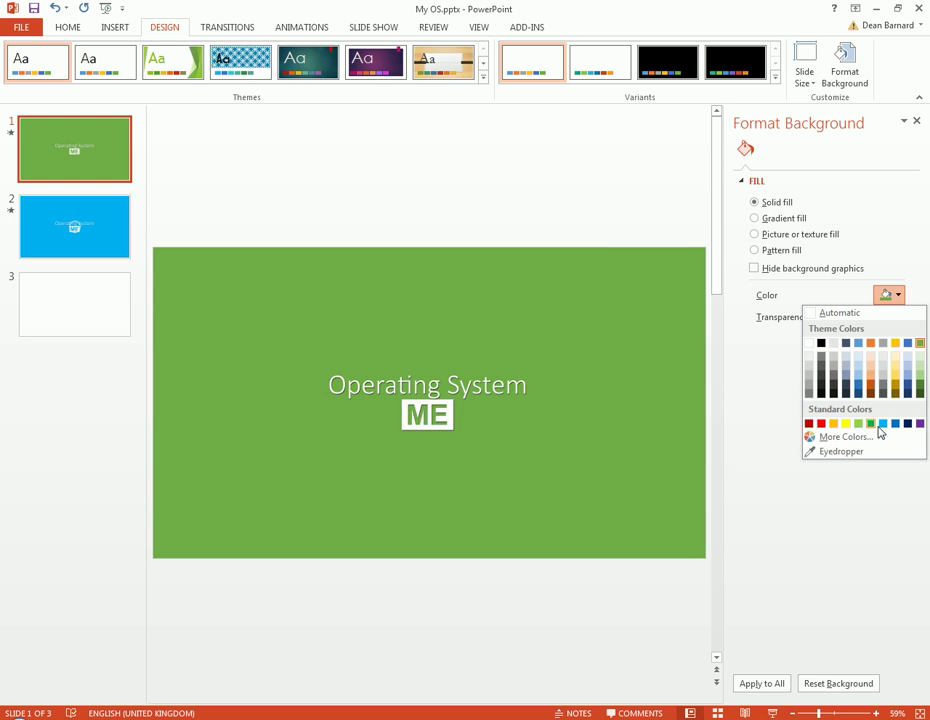
pyautogui.click(882, 424)
pyautogui.click(50, 310)
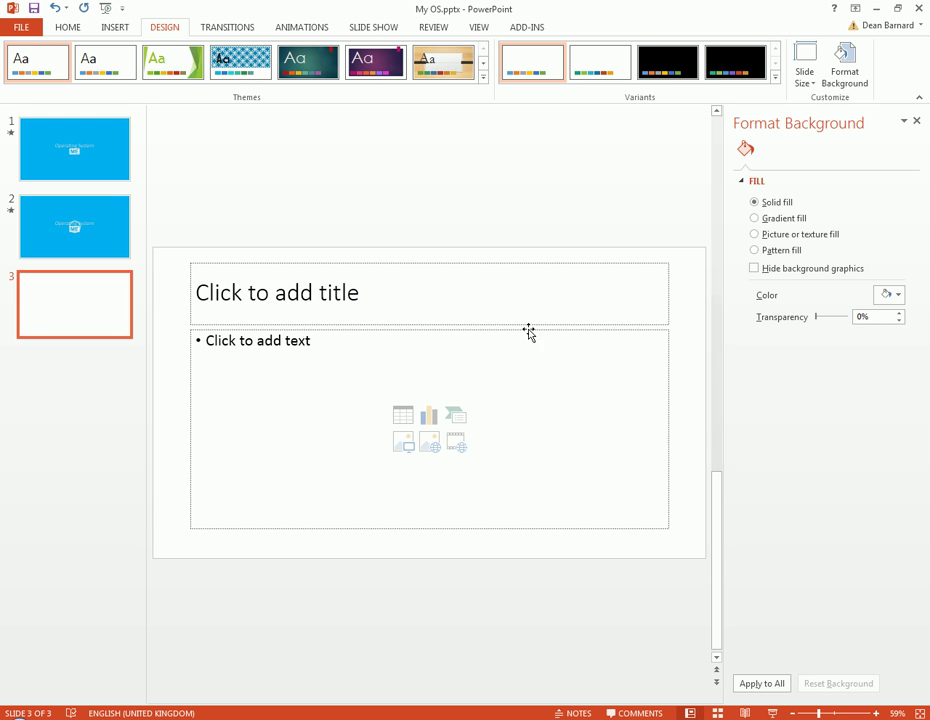
pyautogui.click(895, 295)
pyautogui.click(882, 424)
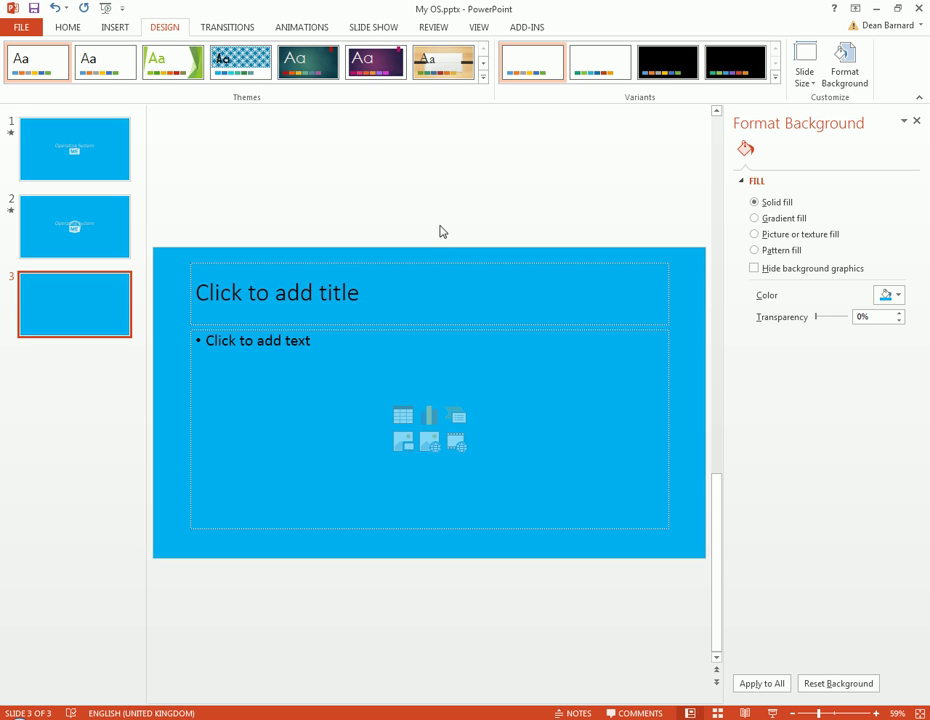
# - Delete the title and content placeholders from slide 3
pyautogui.click(384, 264)
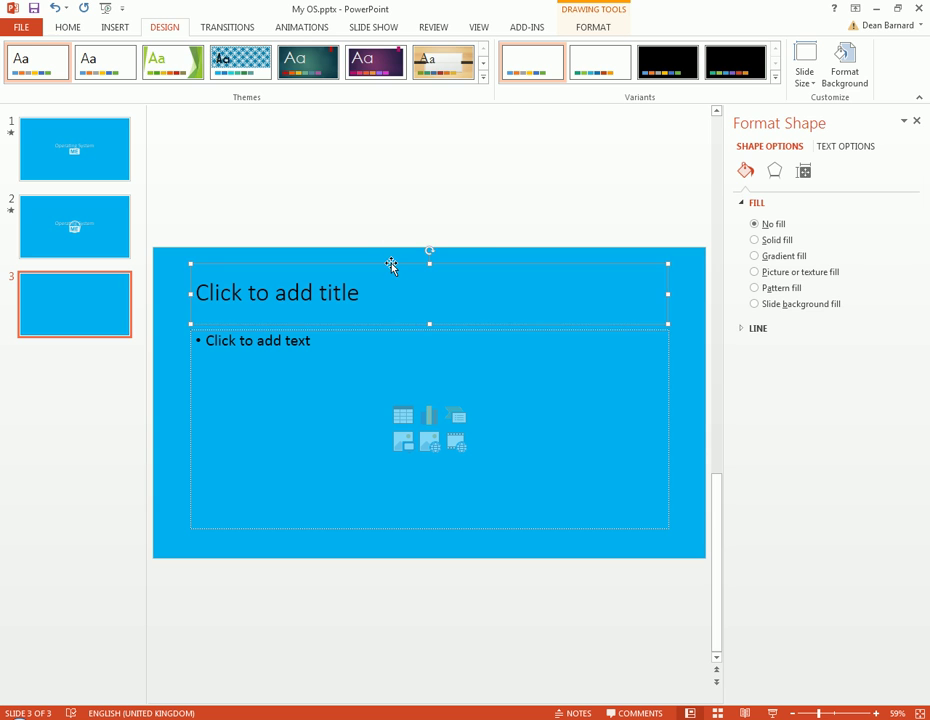
pyautogui.press('Delete')
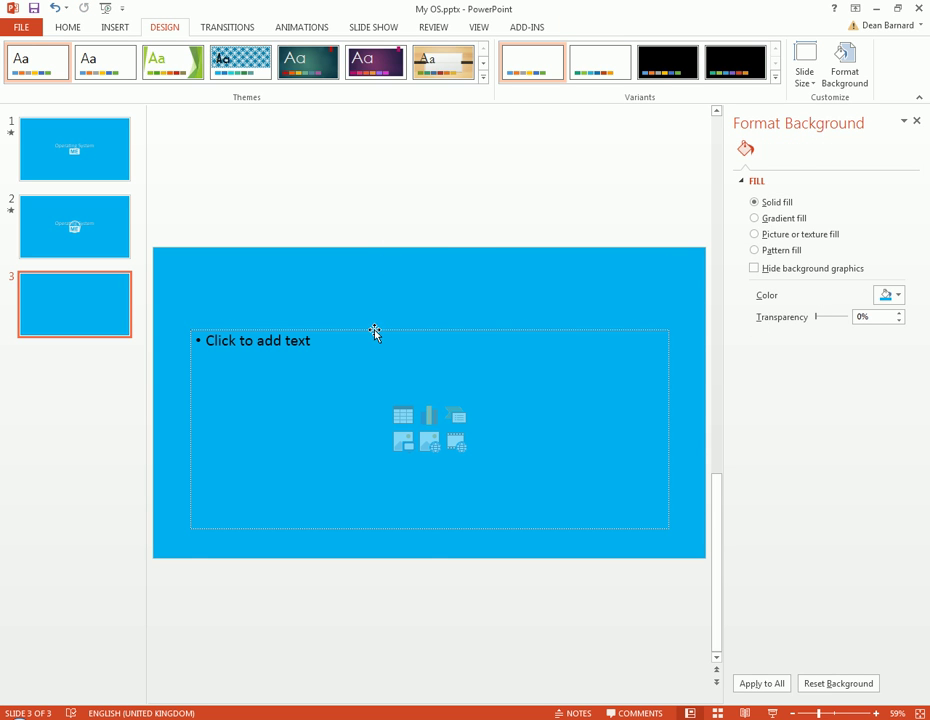
pyautogui.click(374, 330)
pyautogui.press('Delete')
# - Apply the Push transition to slide 3
pyautogui.click(227, 28)
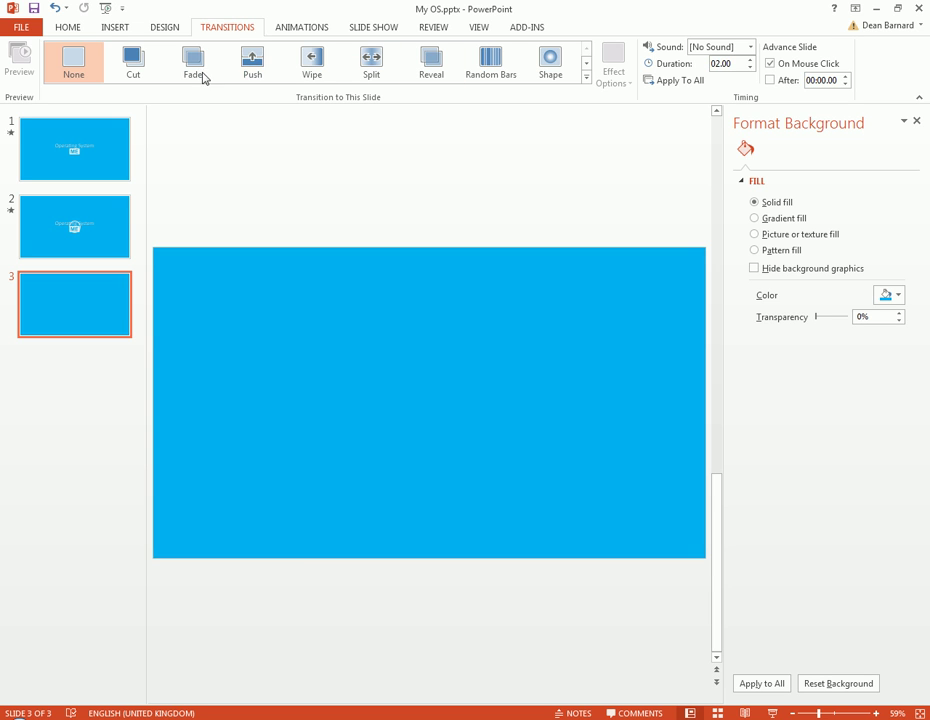
pyautogui.click(257, 70)
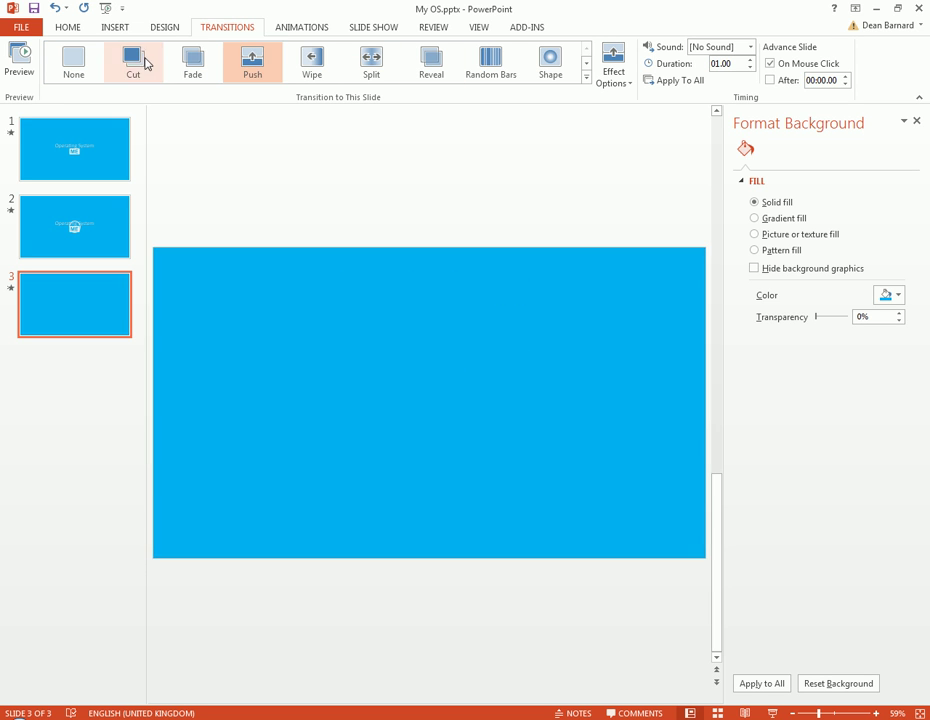
# - Try the Cut, Push, Fade, Reveal, Random Bars and Shape transitions on slide 3
pyautogui.click(136, 65)
pyautogui.click(230, 64)
pyautogui.click(207, 66)
pyautogui.click(417, 72)
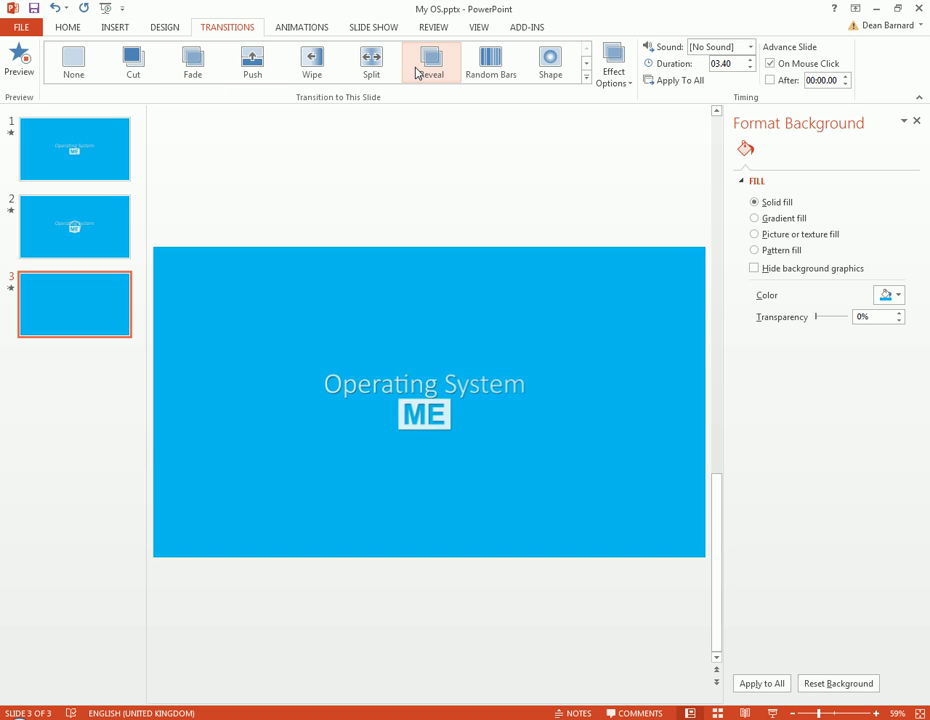
pyautogui.click(482, 74)
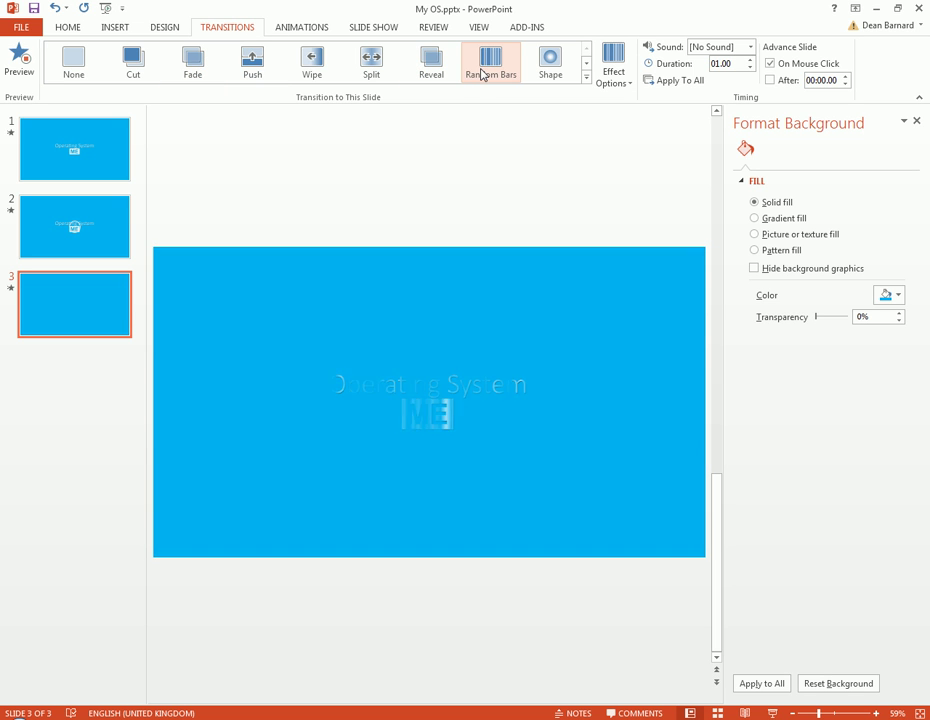
pyautogui.click(575, 66)
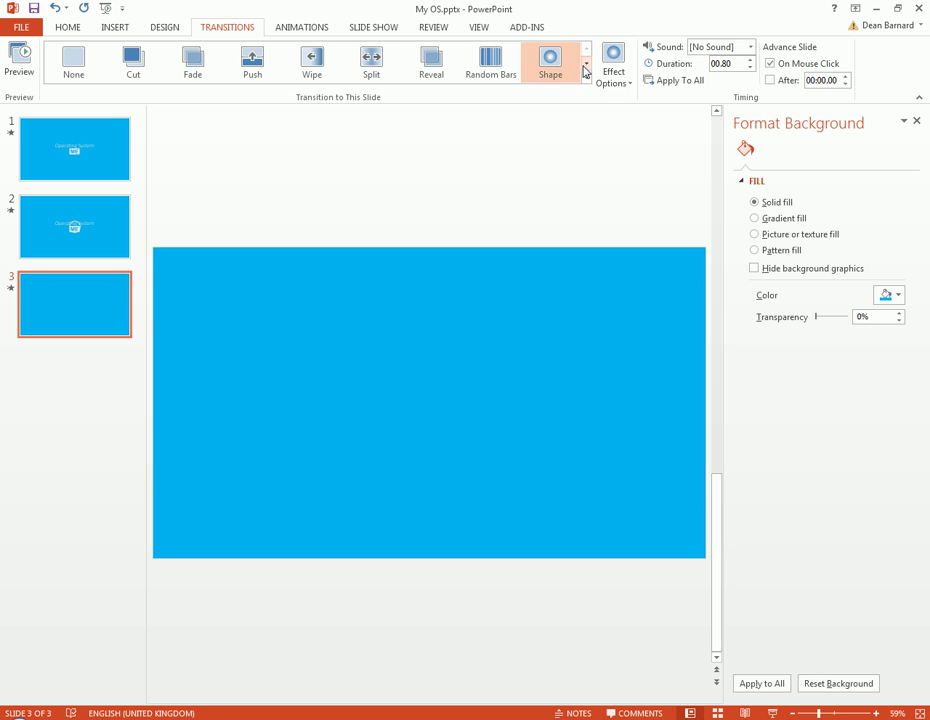
# - Try the Fracture, Drape, Flash and Fall Over transitions on slide 3
pyautogui.click(586, 66)
pyautogui.click(550, 68)
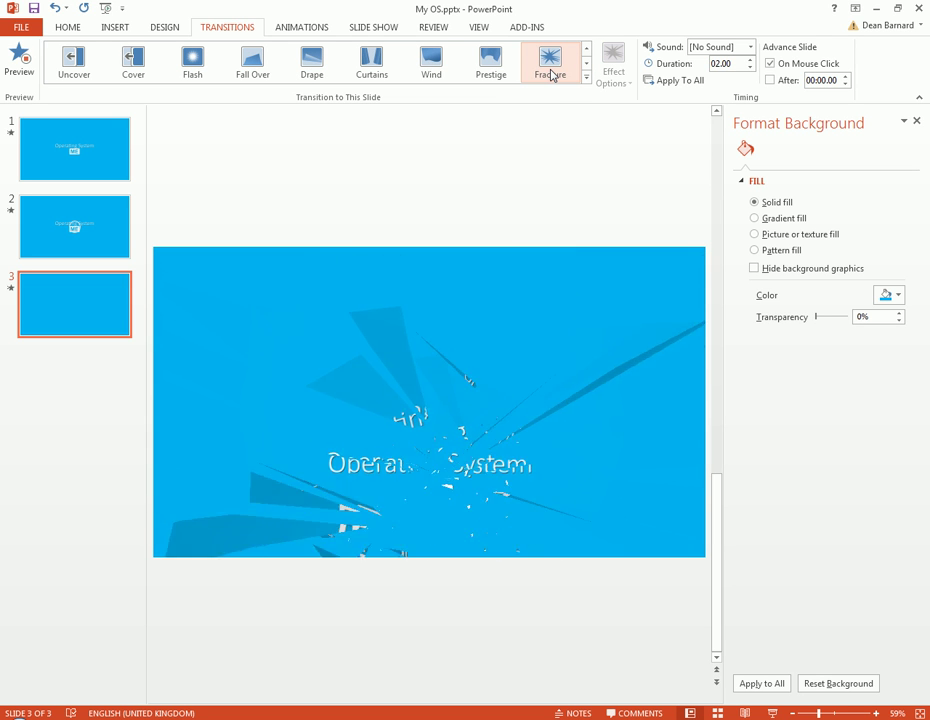
pyautogui.click(308, 74)
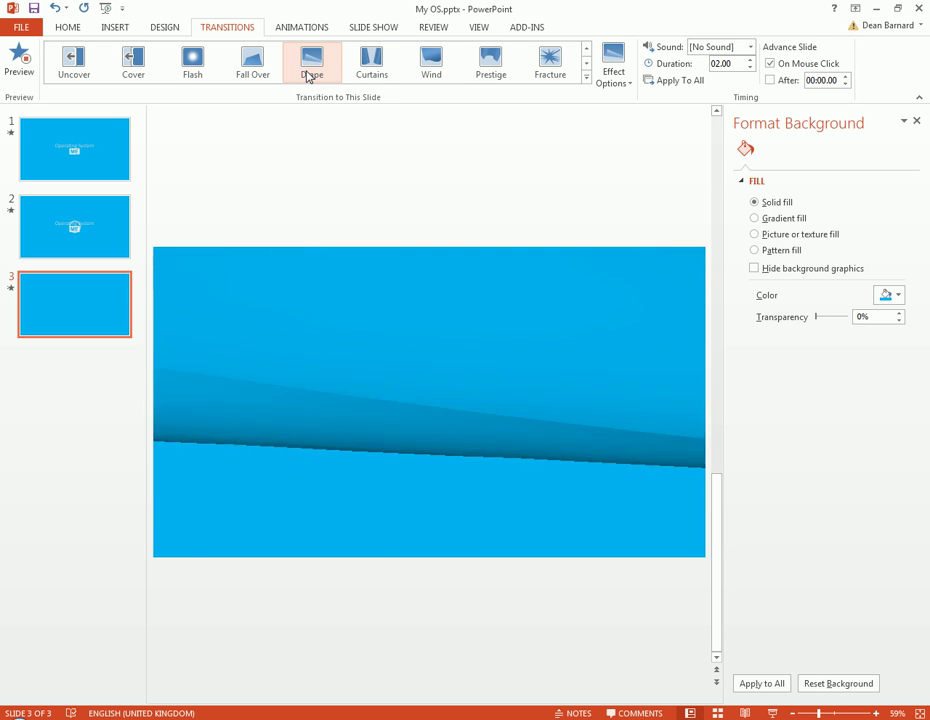
pyautogui.click(201, 68)
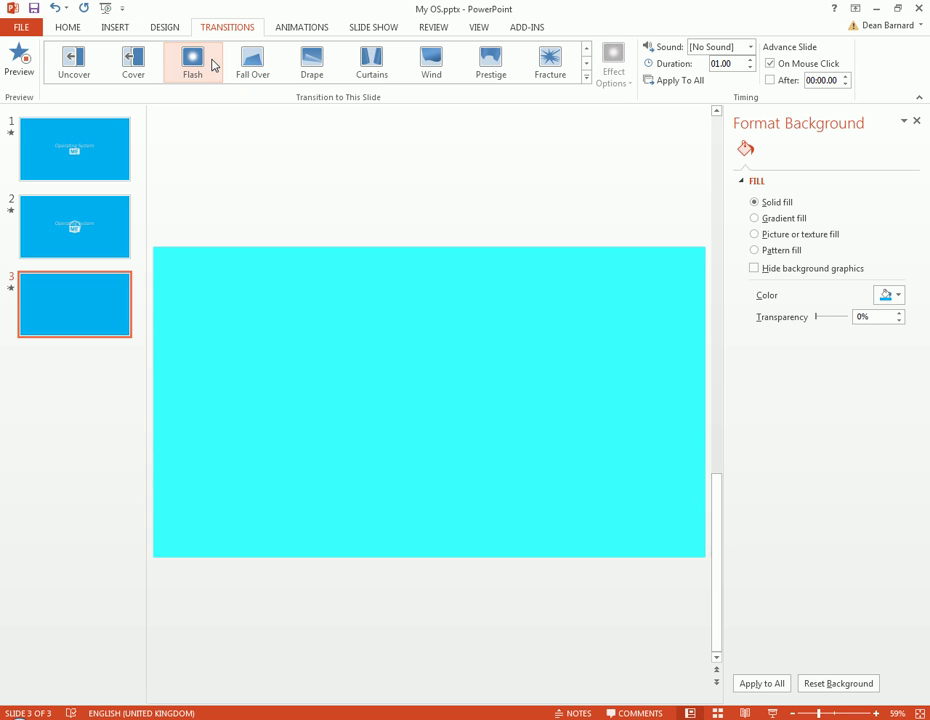
pyautogui.click(239, 63)
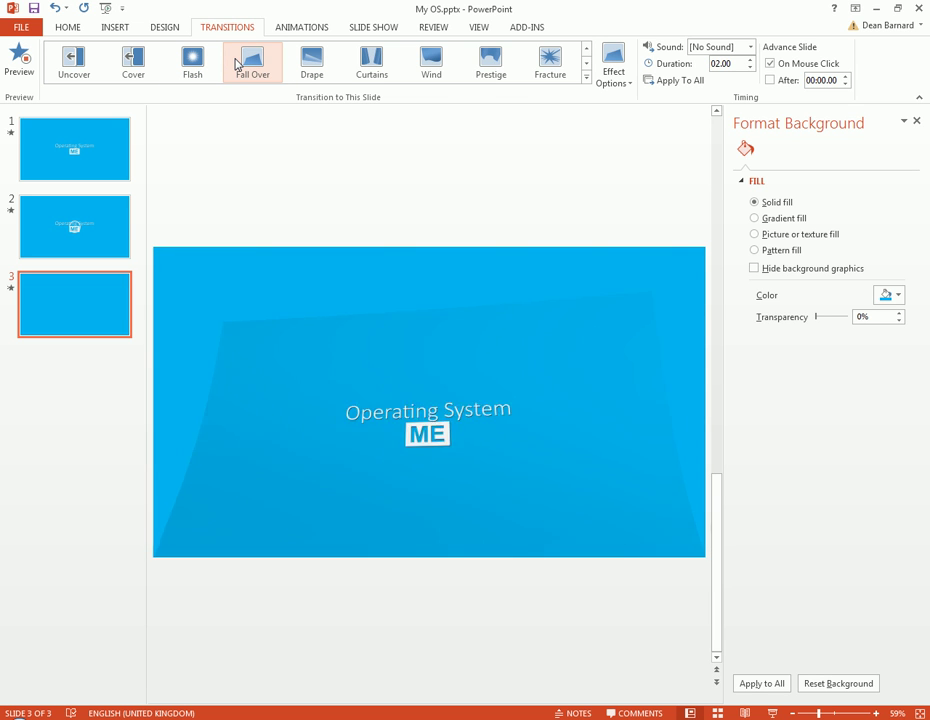
# - Try the Gallery, Cube, Switch and Flip transitions on slide 3
pyautogui.click(586, 62)
pyautogui.click(586, 62)
pyautogui.click(491, 58)
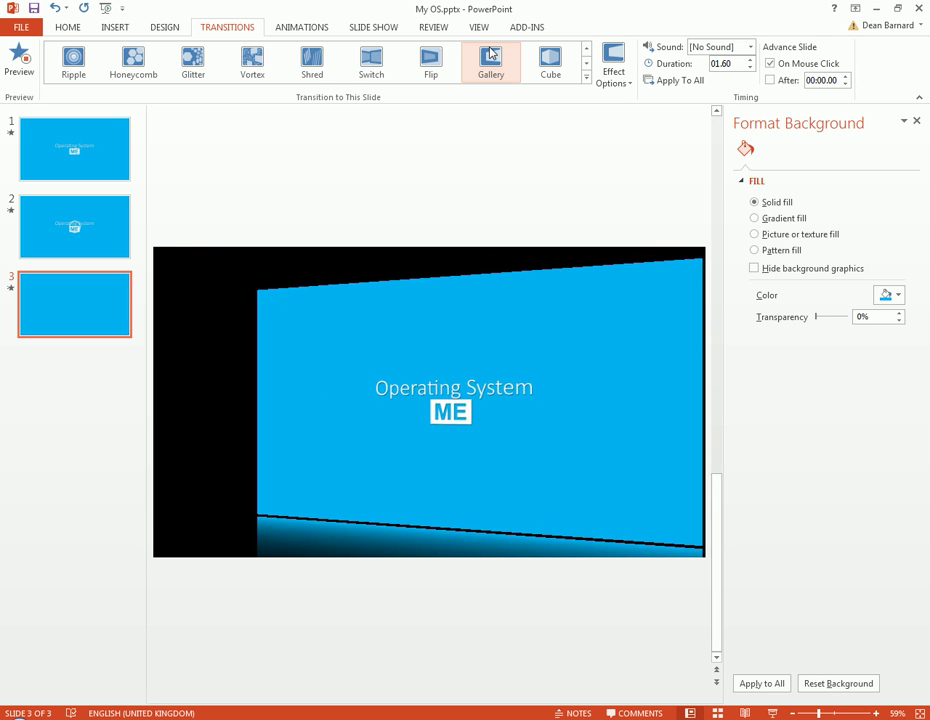
pyautogui.click(550, 62)
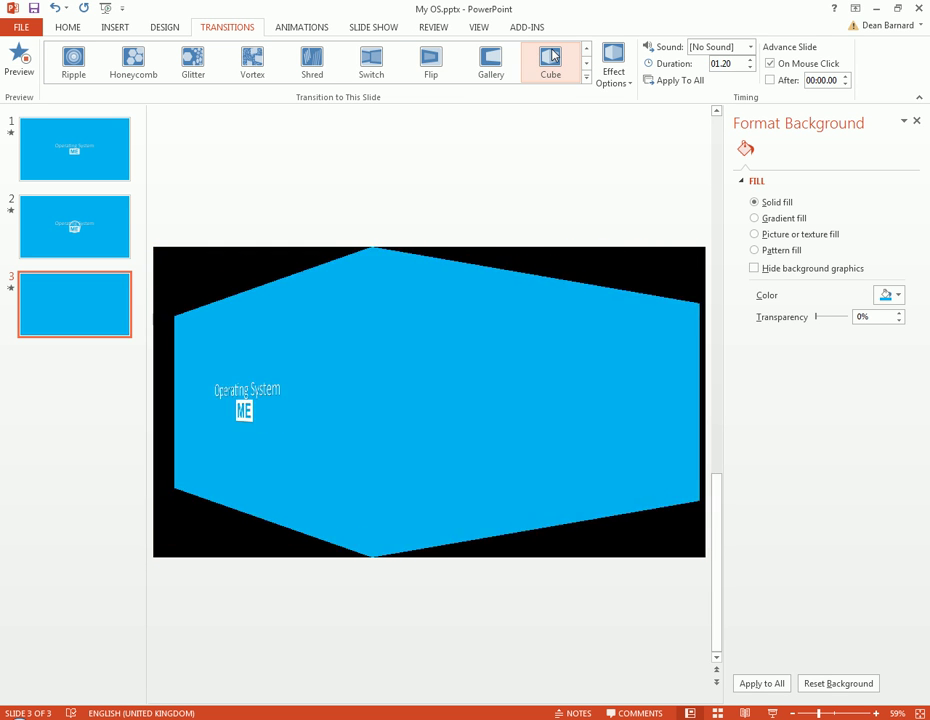
pyautogui.click(388, 70)
pyautogui.click(442, 60)
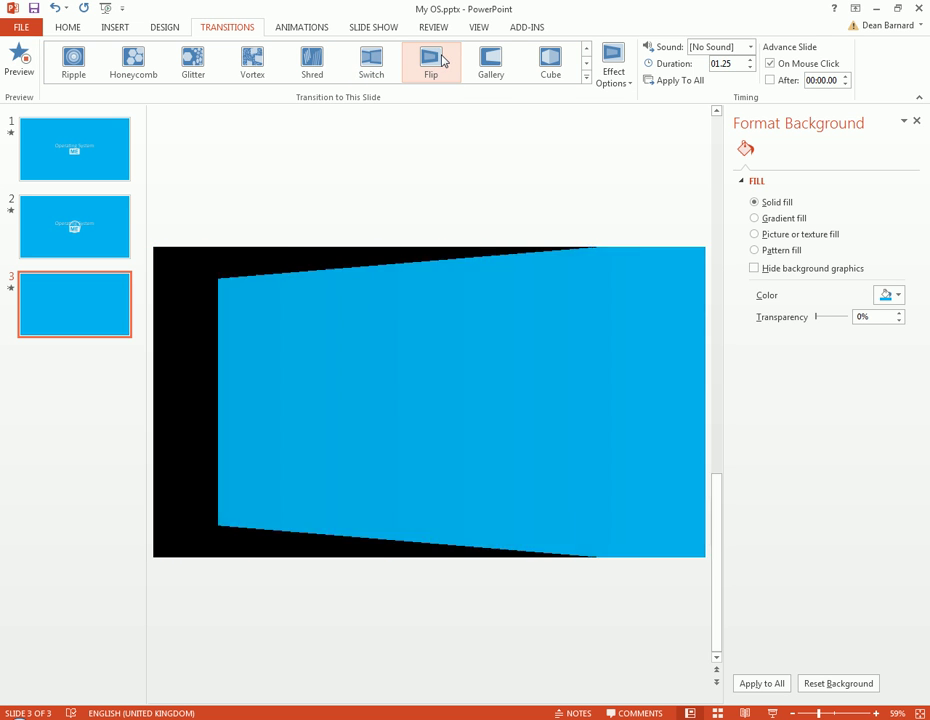
pyautogui.click(615, 84)
pyautogui.click(610, 89)
# - Apply the Pan transition to slide 3 and set its direction to come from the left
pyautogui.click(587, 78)
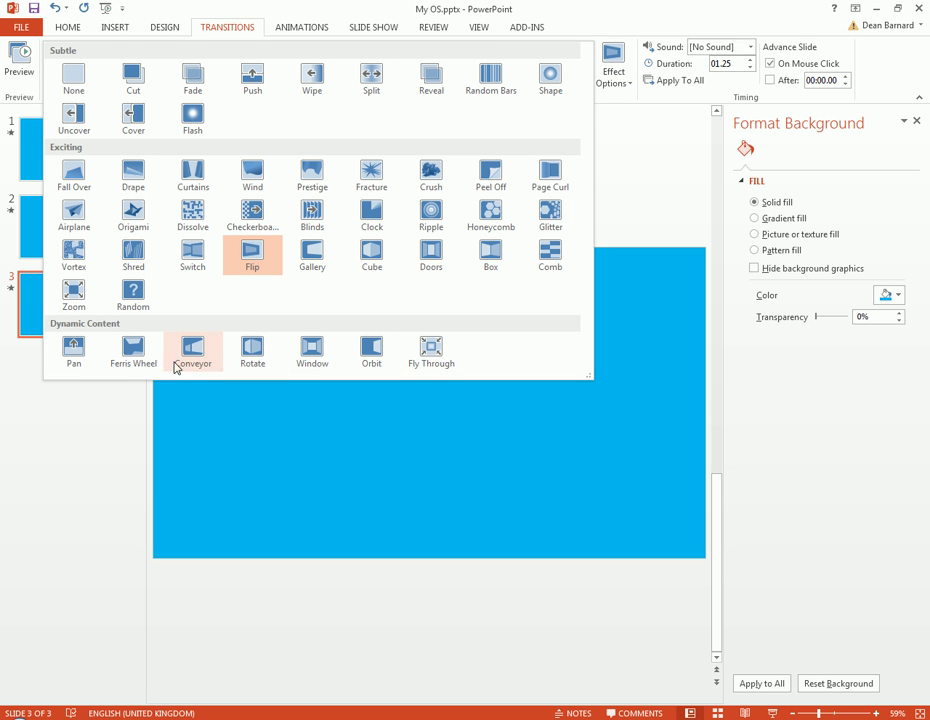
pyautogui.click(74, 350)
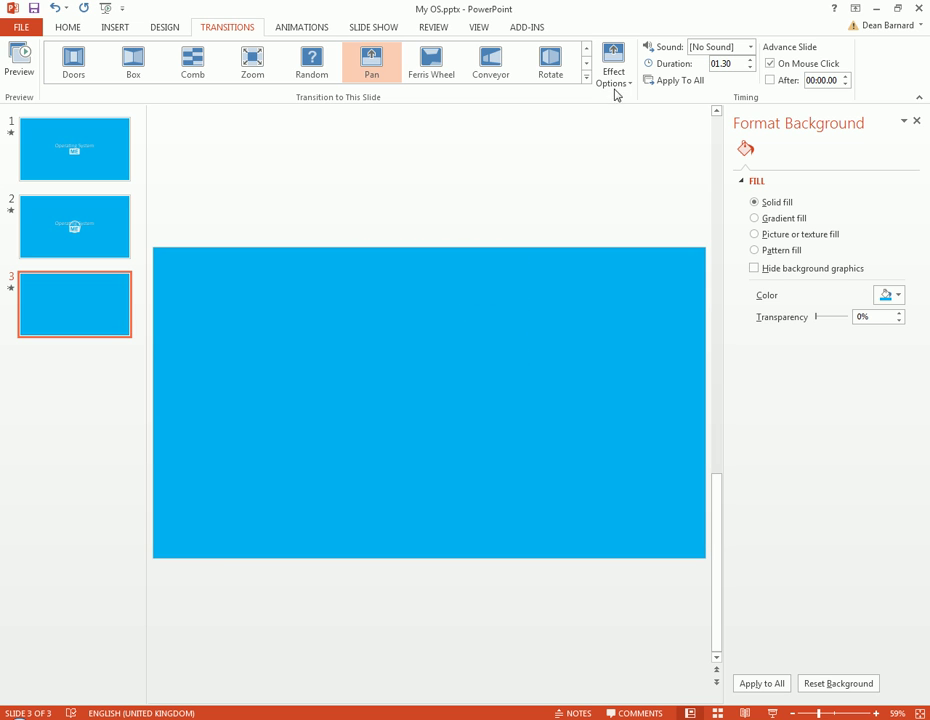
pyautogui.click(620, 78)
pyautogui.click(655, 139)
# - Play the slide show from slide 1 to check the transition into slide 3
pyautogui.click(97, 236)
pyautogui.click(106, 170)
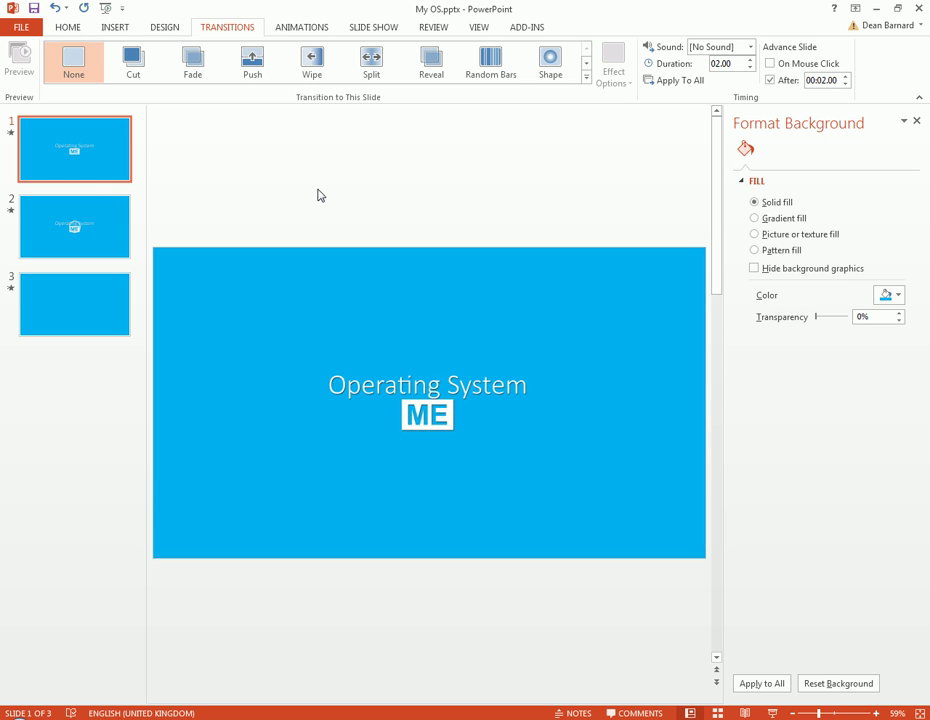
pyautogui.press('F5')
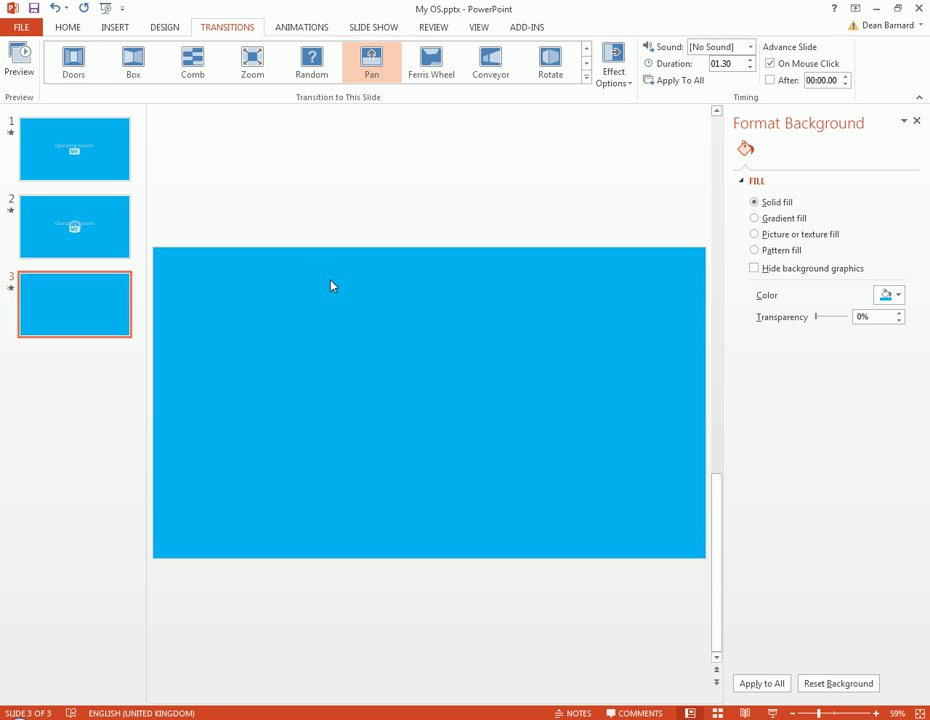
# - Add a text box reading "Profiles" near the top of slide 3 and shift it toward the middle
pyautogui.click(118, 28)
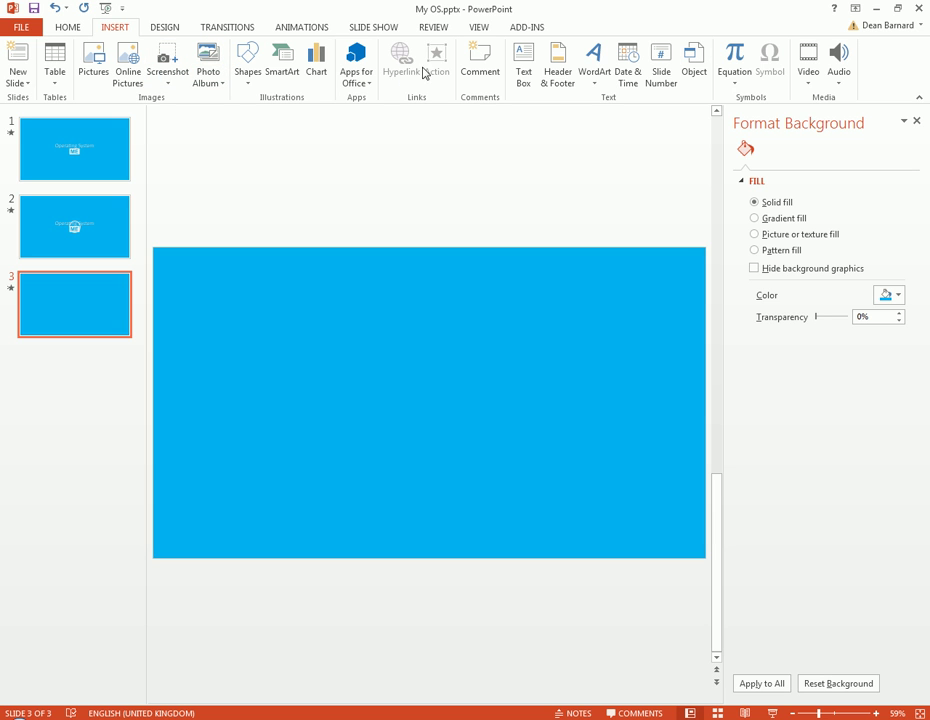
pyautogui.click(519, 80)
pyautogui.moveTo(270, 277); pyautogui.dragTo(592, 403)
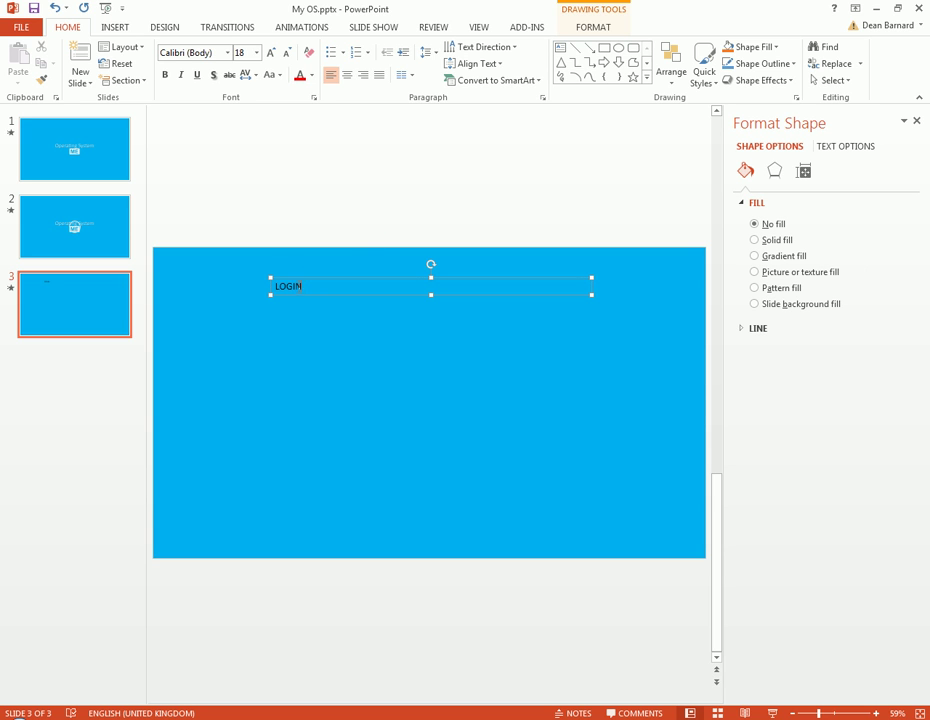
pyautogui.moveTo(309, 287)
pyautogui.mouseDown()
pyautogui.moveTo(365, 286)
pyautogui.moveTo(298, 282)
pyautogui.mouseUp()
pyautogui.write('Profiles')
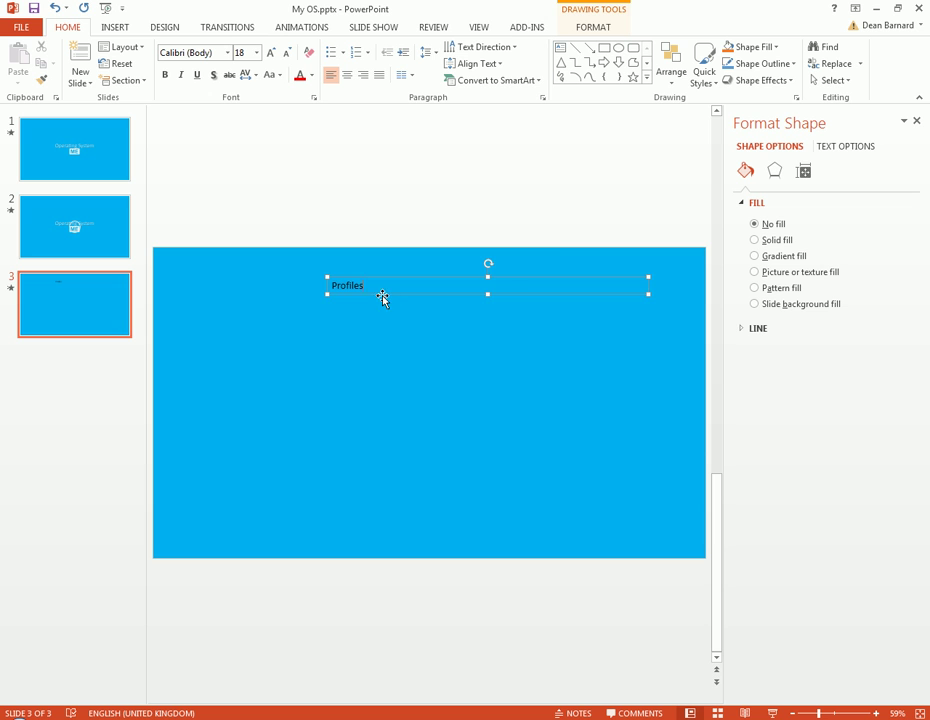
pyautogui.moveTo(382, 294); pyautogui.dragTo(442, 273)
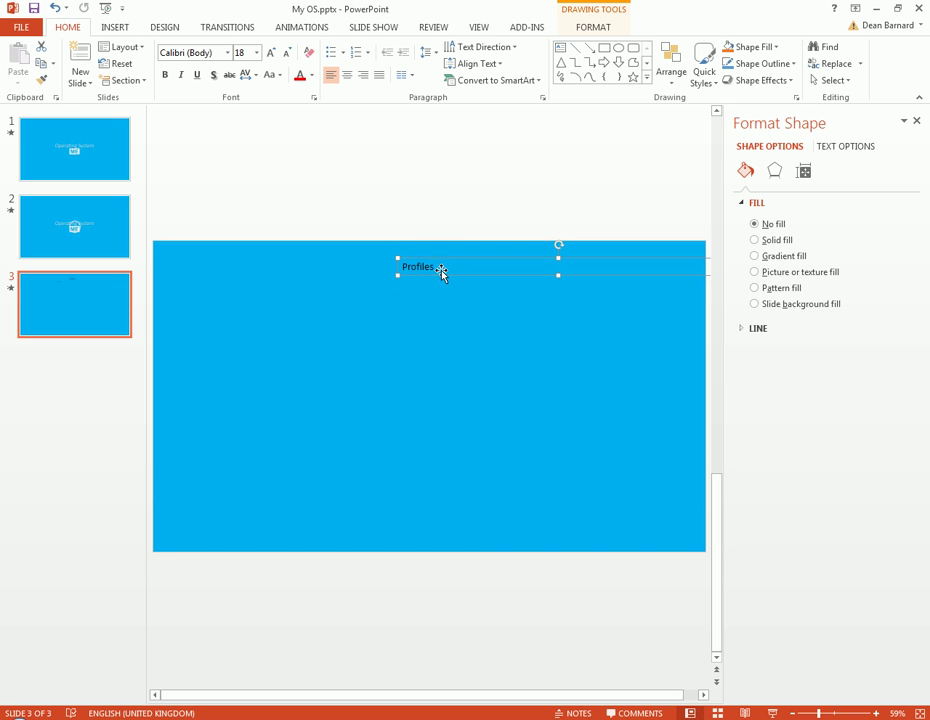
# - Format the "Profiles" text in white Calibri Light
pyautogui.click(228, 52)
pyautogui.click(205, 91)
pyautogui.click(310, 77)
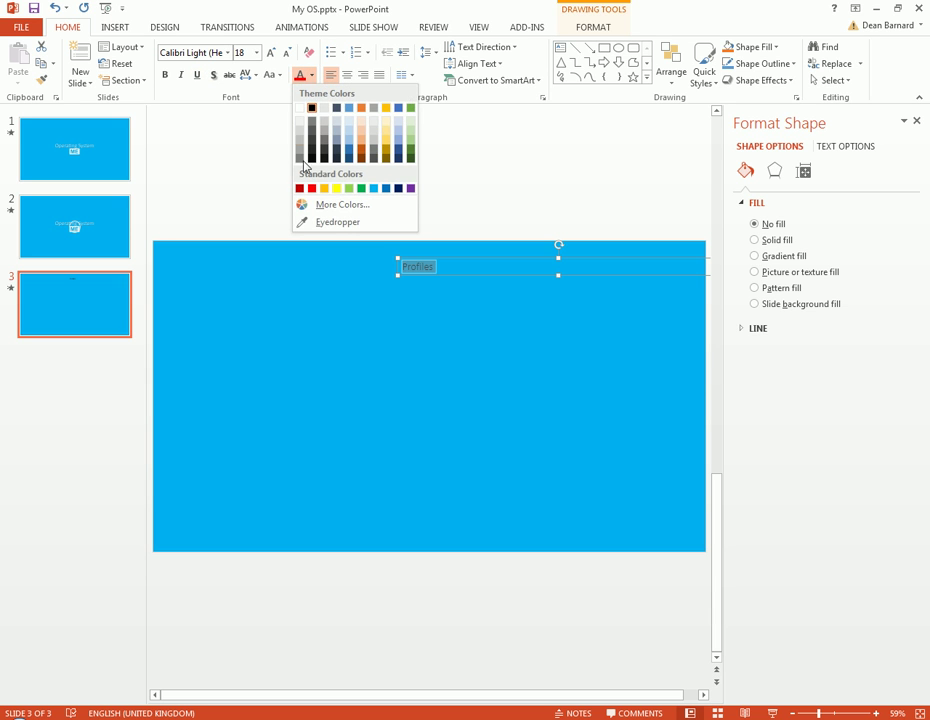
pyautogui.click(304, 103)
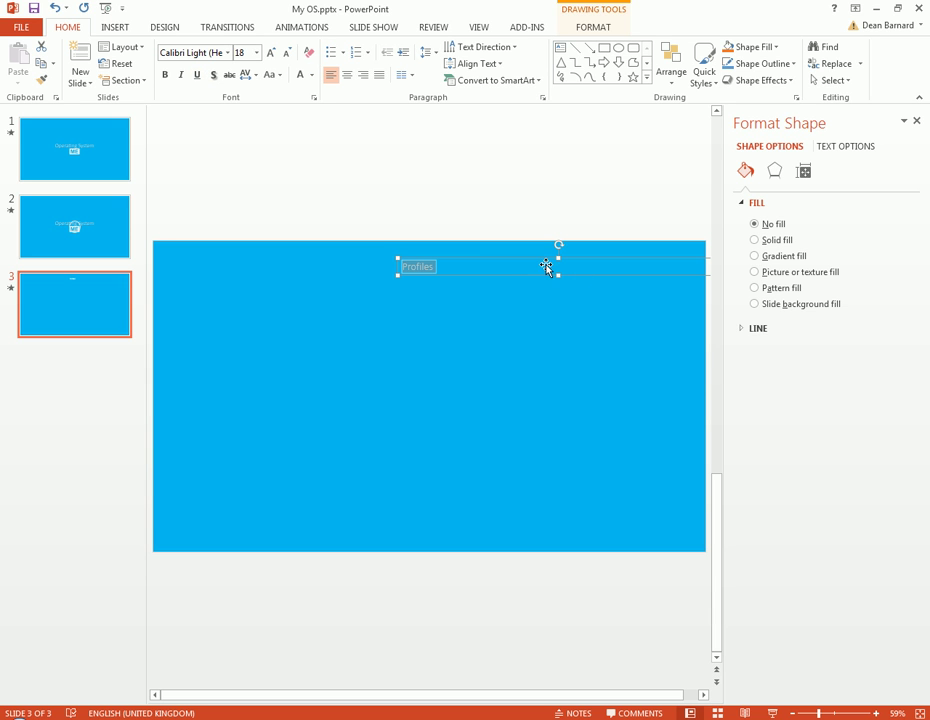
# - Narrow the "Profiles" text box and enlarge its text to 72 pt
pyautogui.moveTo(545, 264); pyautogui.dragTo(470, 266)
pyautogui.moveTo(634, 279); pyautogui.dragTo(365, 276)
pyautogui.click(271, 53)
pyautogui.click(271, 53)
pyautogui.click(271, 53)
pyautogui.click(271, 53)
pyautogui.click(271, 53)
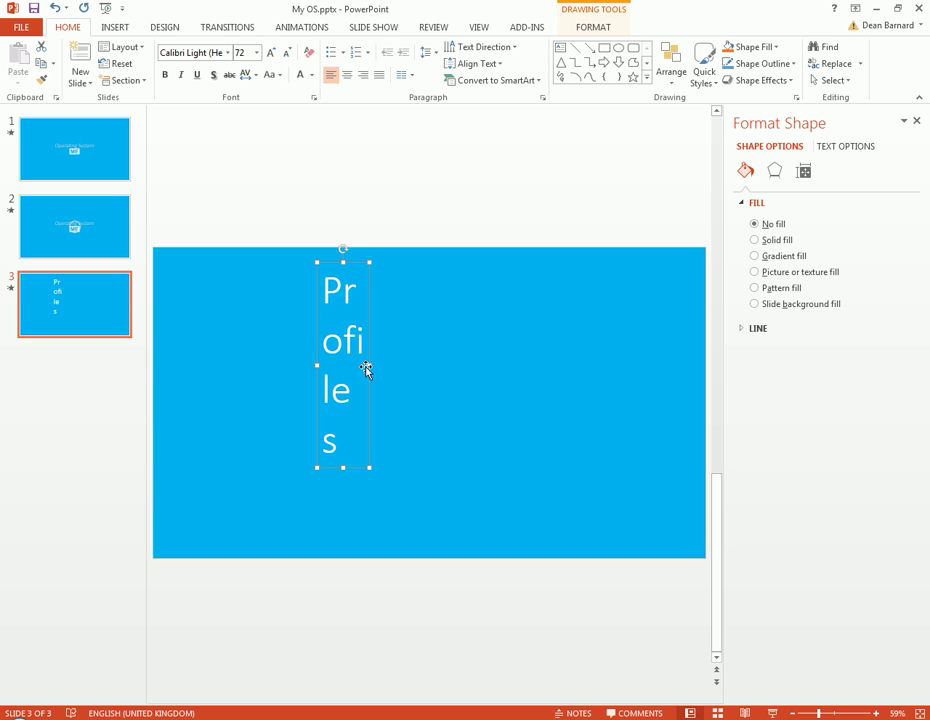
# - Widen the "Profiles" box to fit its text on one line and move it to the slide's top centre
pyautogui.moveTo(369, 365); pyautogui.dragTo(624, 368)
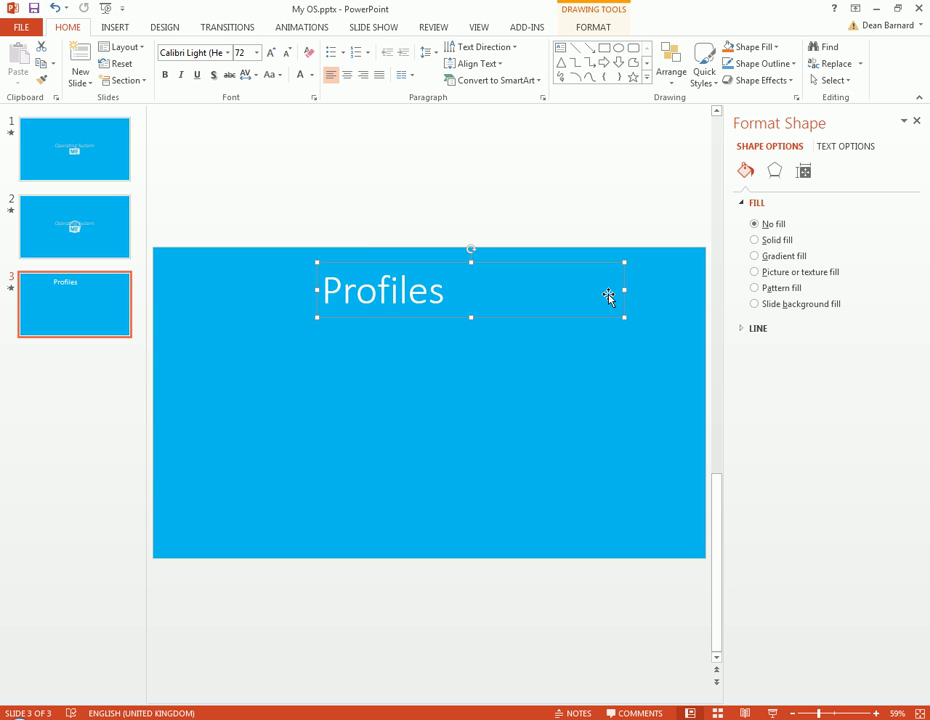
pyautogui.moveTo(624, 290); pyautogui.dragTo(456, 290)
pyautogui.moveTo(407, 265); pyautogui.dragTo(453, 260)
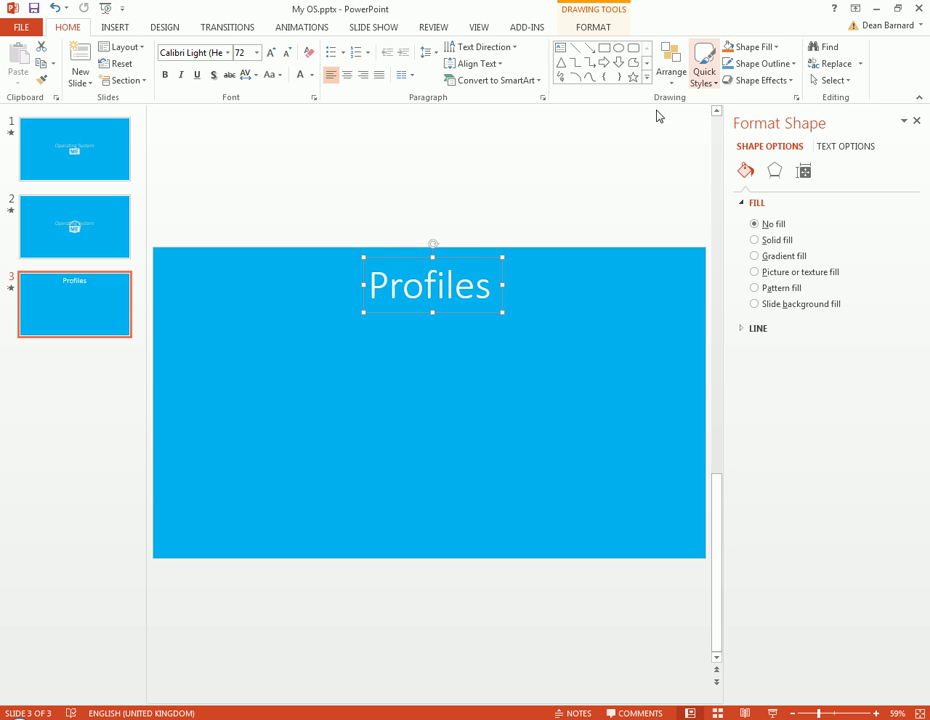
# - Distribute the "Profiles" text box vertically relative to the slide
pyautogui.click(681, 76)
pyautogui.click(605, 30)
pyautogui.click(600, 28)
pyautogui.click(748, 47)
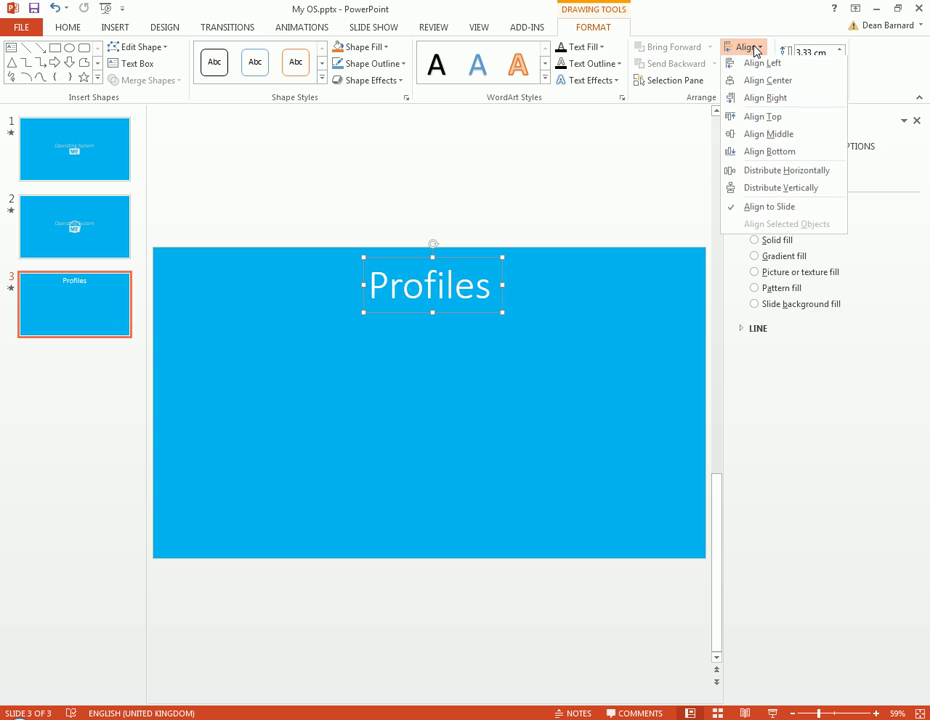
pyautogui.click(799, 190)
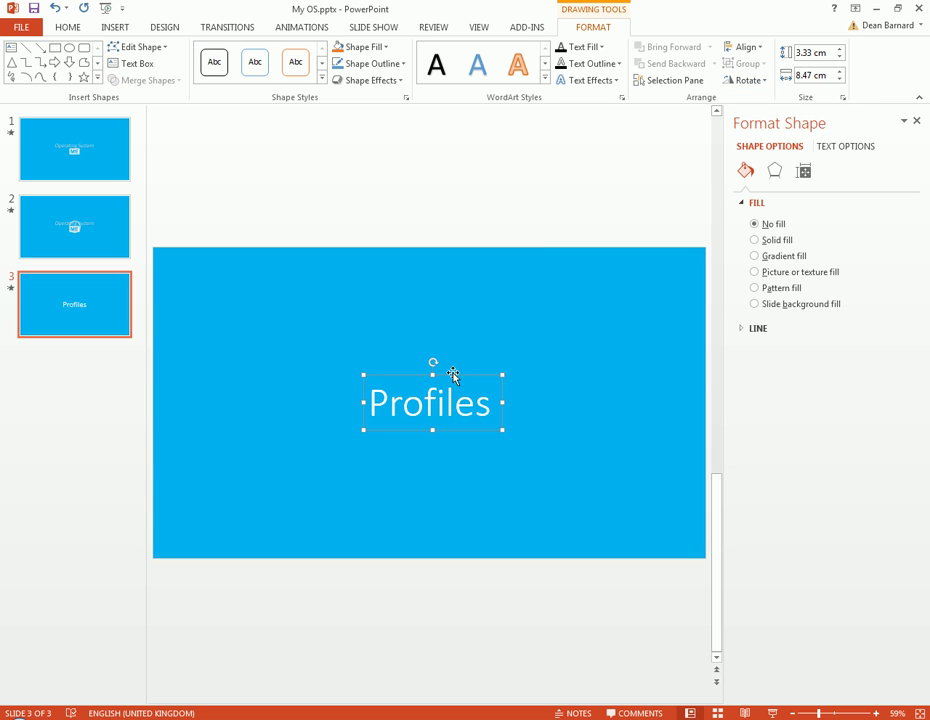
# - Move the "Profiles" text box back near the slide's top and distribute it horizontally relative to the slide
pyautogui.moveTo(453, 375); pyautogui.dragTo(458, 274)
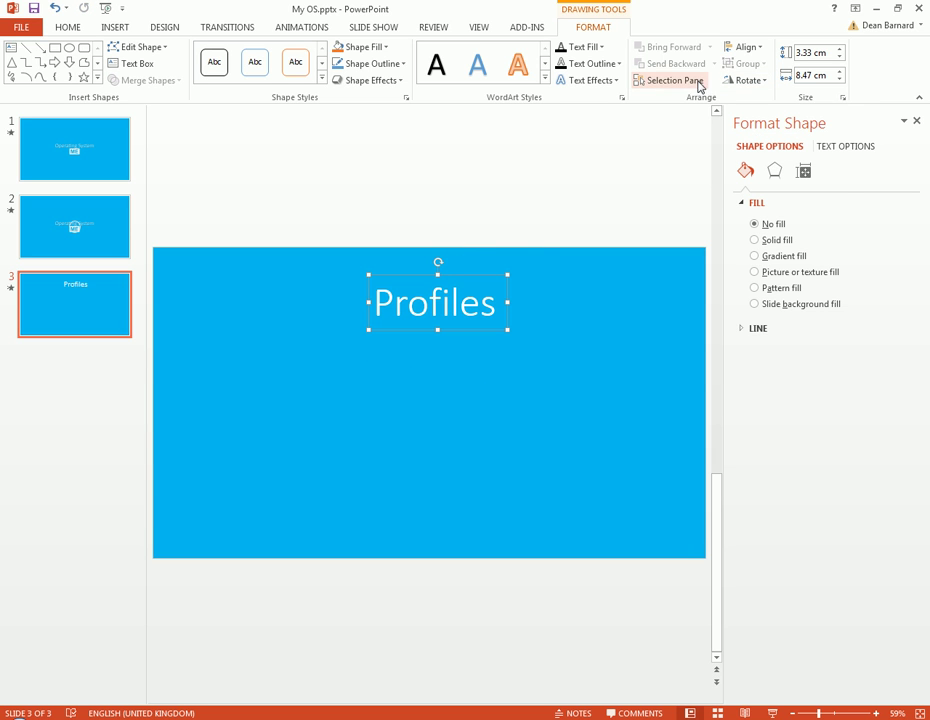
pyautogui.click(758, 47)
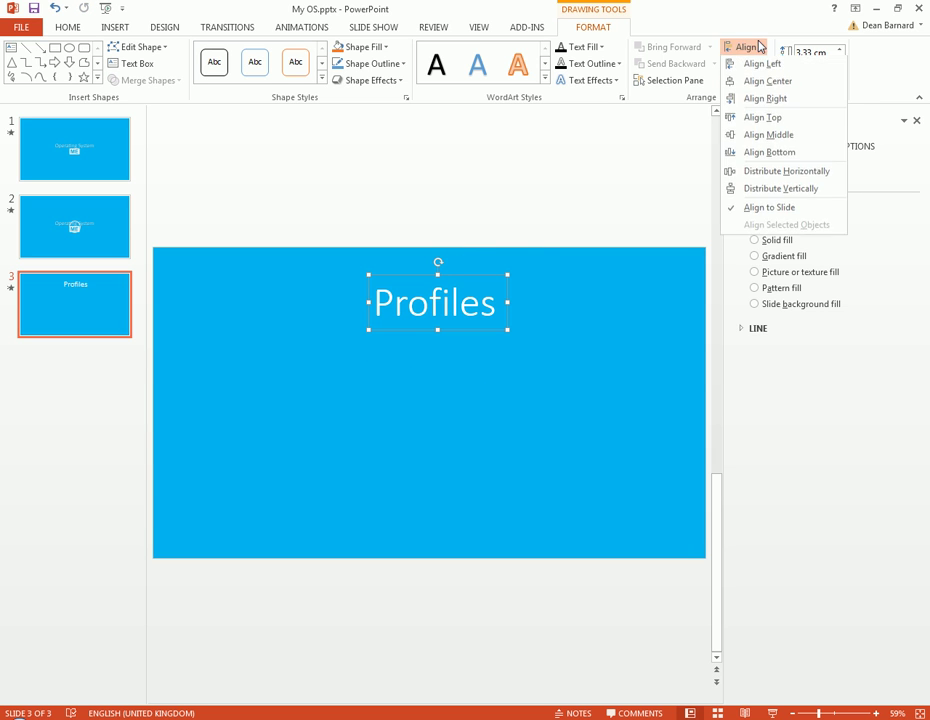
pyautogui.click(800, 174)
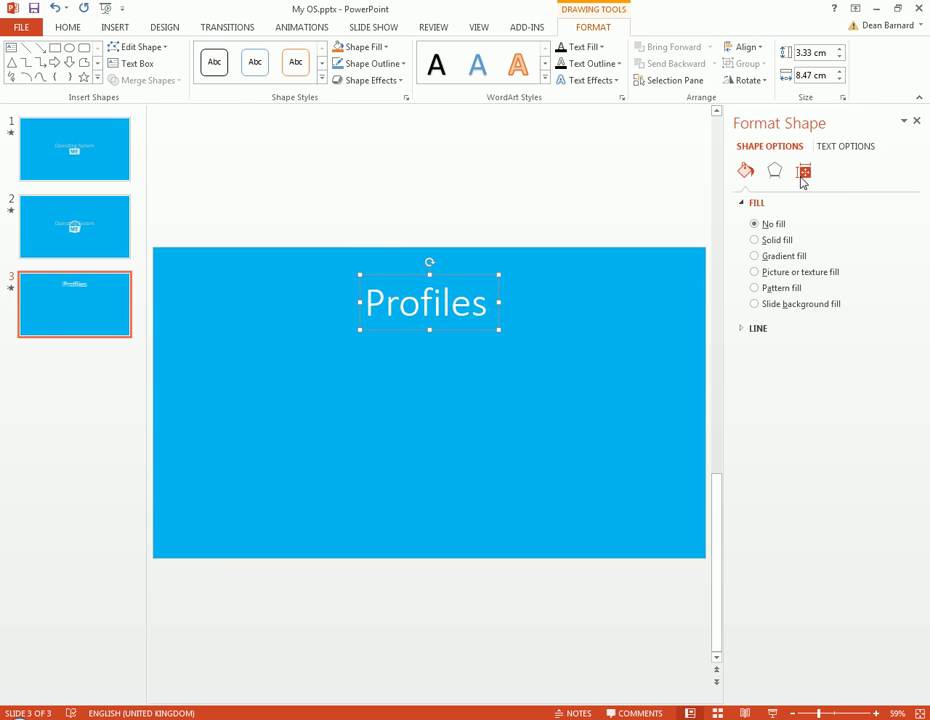
pyautogui.click(500, 207)
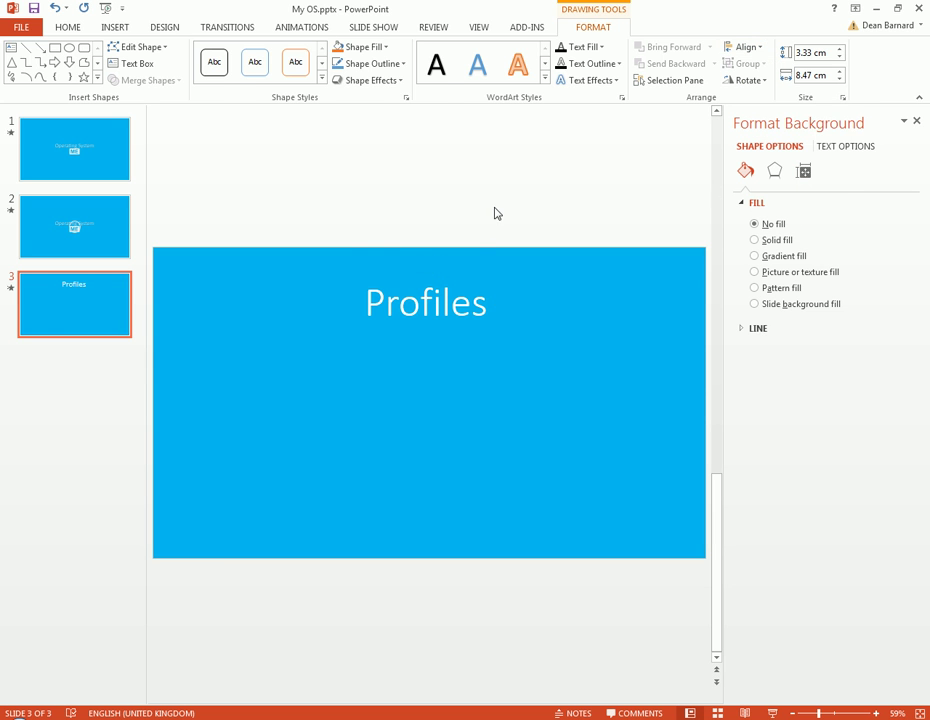
pyautogui.click(470, 333)
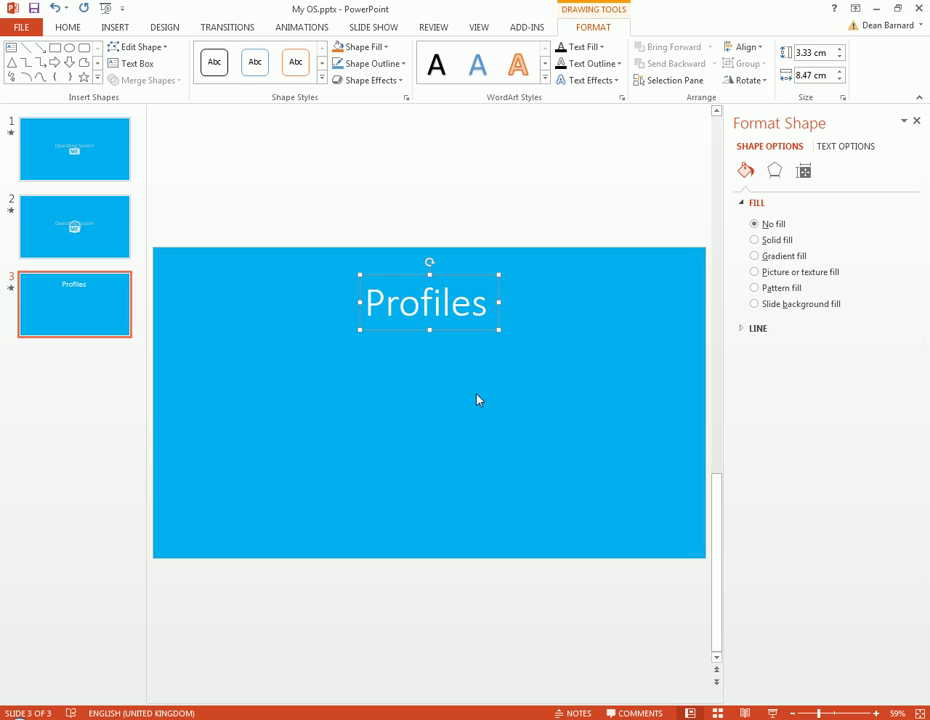
pyautogui.click(547, 176)
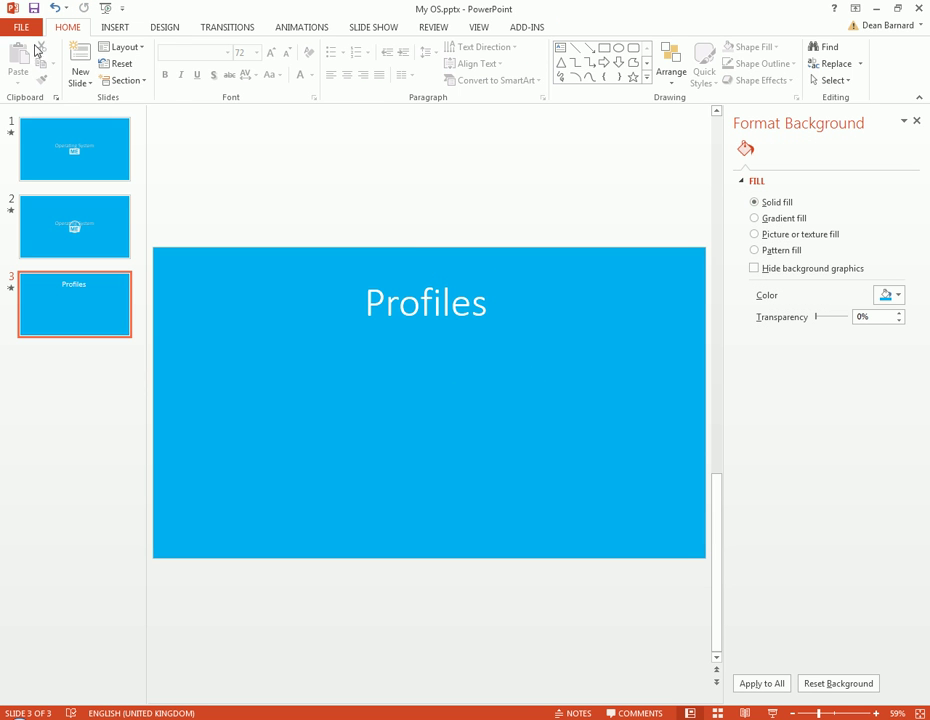
# - Insert Login Button.png from the operating system project folder on the desktop into the Profiles slide
pyautogui.click(119, 30)
pyautogui.click(103, 64)
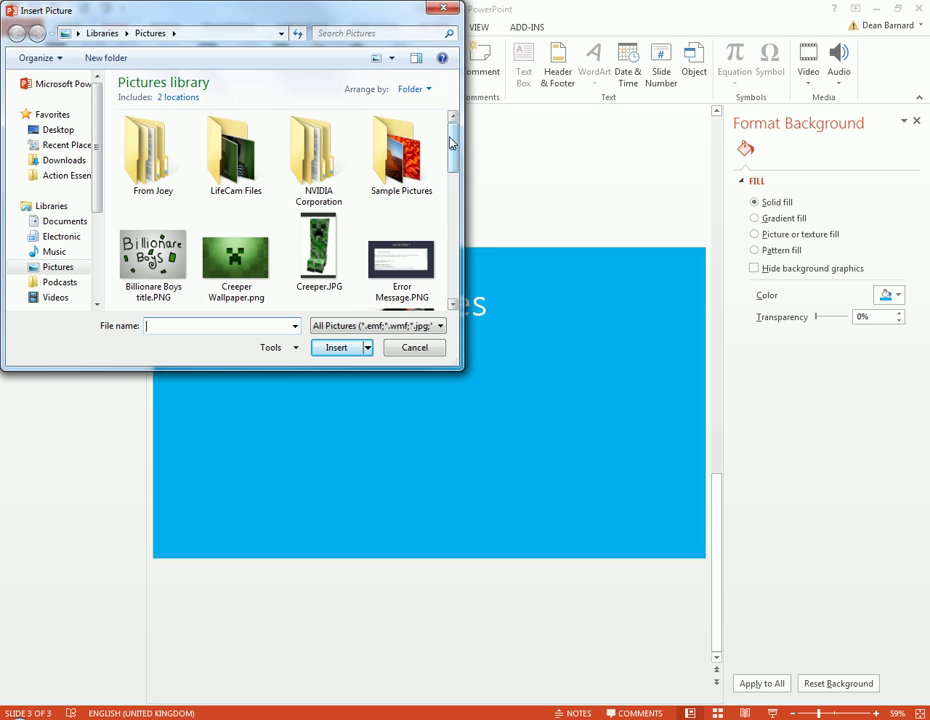
pyautogui.moveTo(450, 143); pyautogui.dragTo(453, 209)
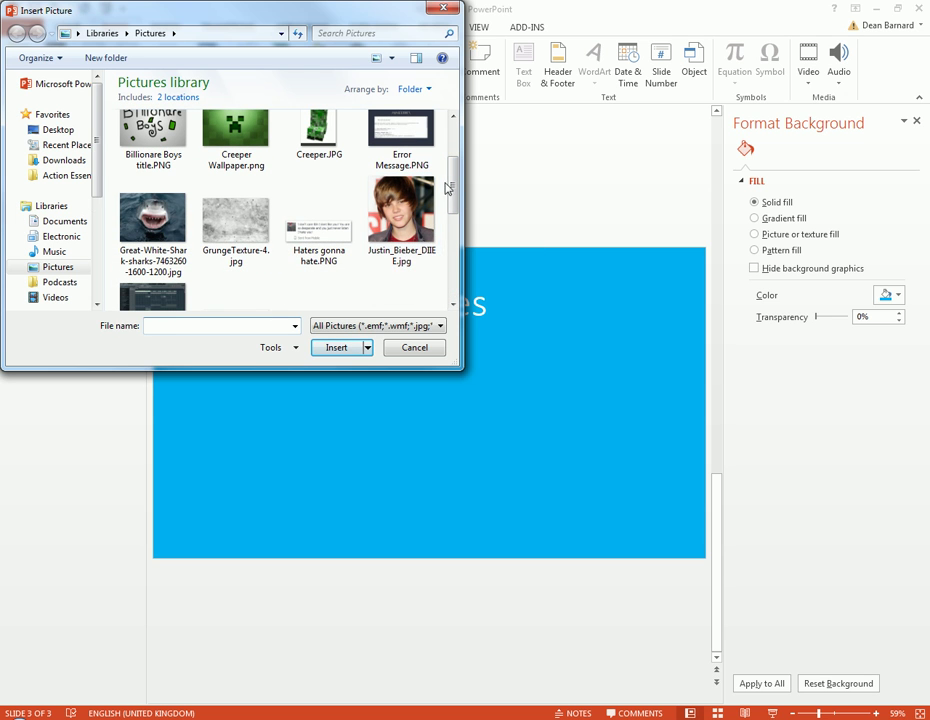
pyautogui.moveTo(450, 187); pyautogui.dragTo(455, 250)
pyautogui.click(77, 145)
pyautogui.click(72, 134)
pyautogui.click(66, 145)
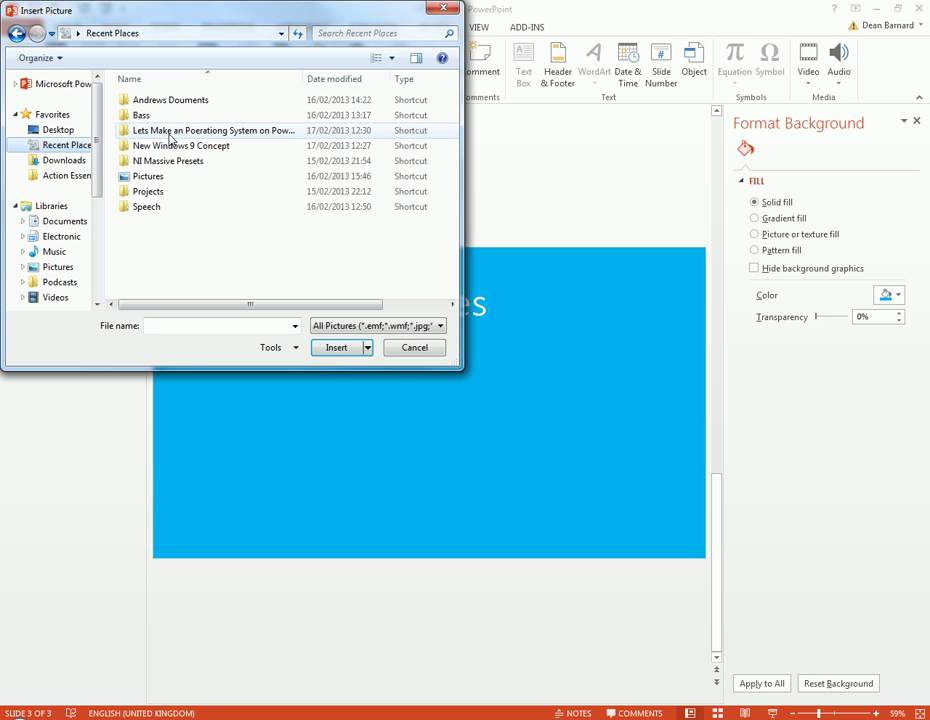
pyautogui.click(170, 132)
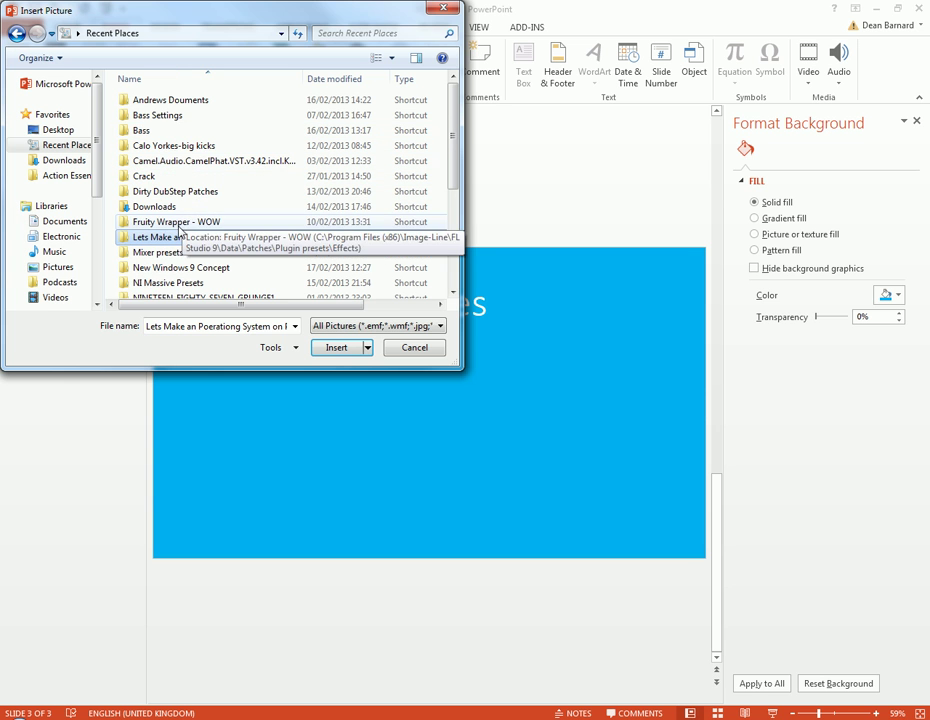
pyautogui.click(168, 239)
pyautogui.doubleClick(170, 239)
pyautogui.scroll(-3, 183, 270)
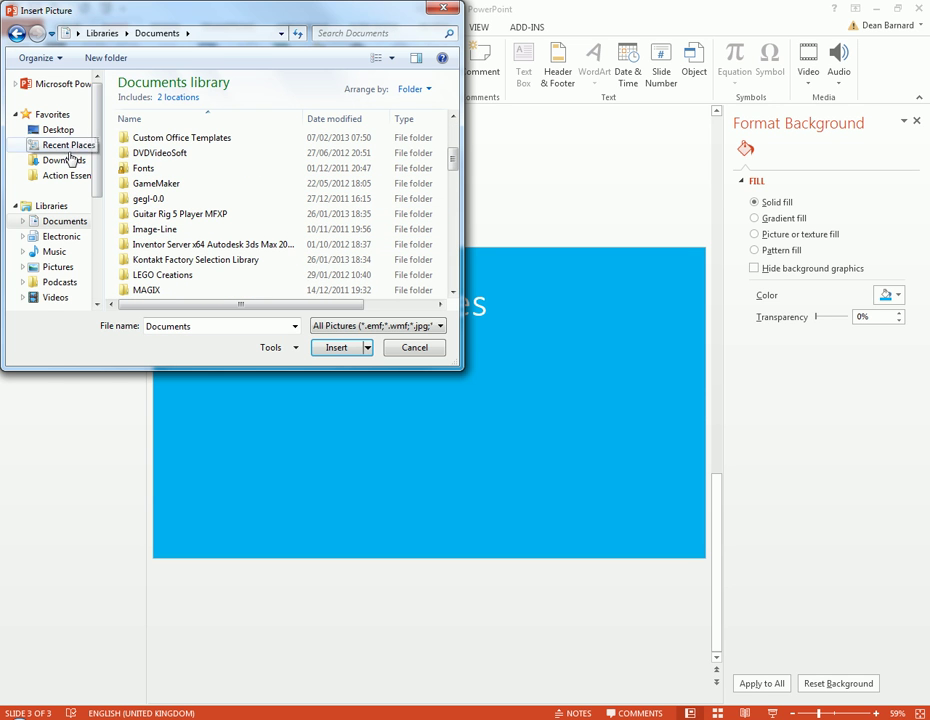
pyautogui.click(60, 130)
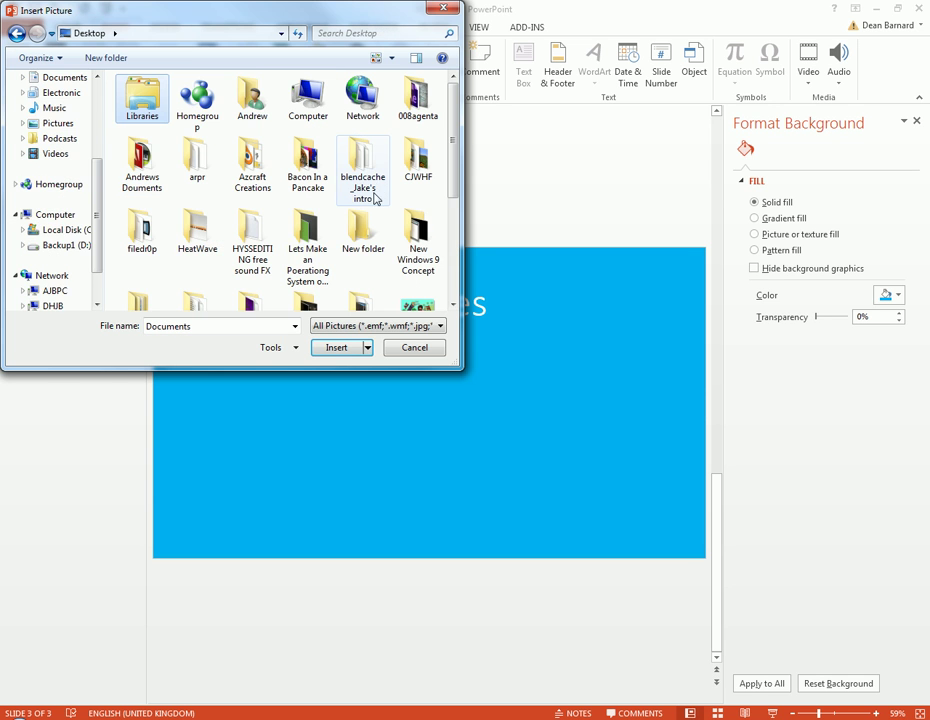
pyautogui.doubleClick(306, 243)
pyautogui.click(184, 141)
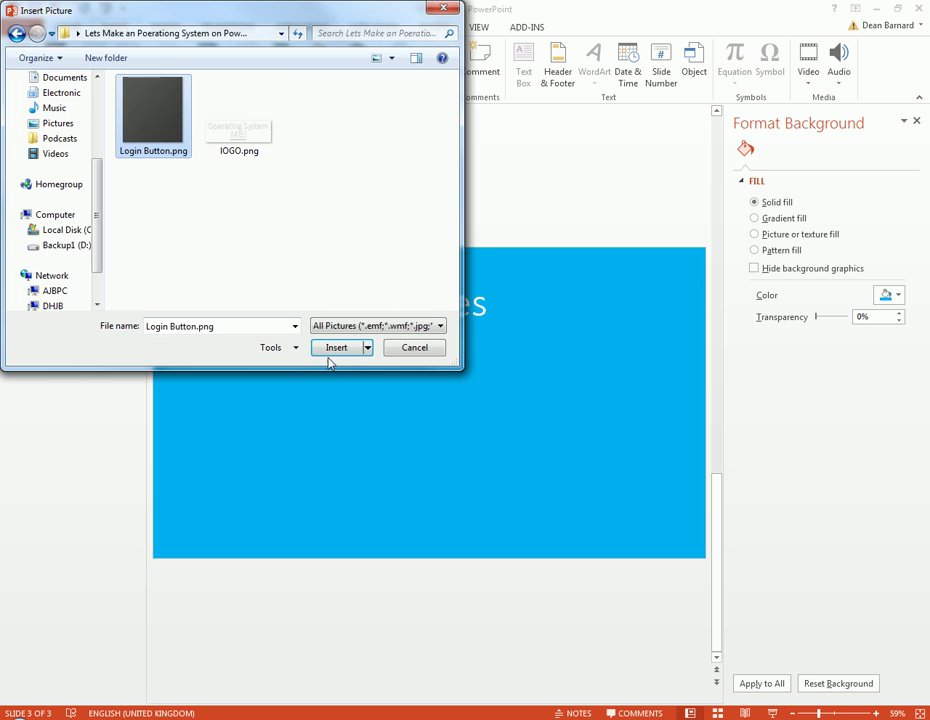
pyautogui.click(331, 352)
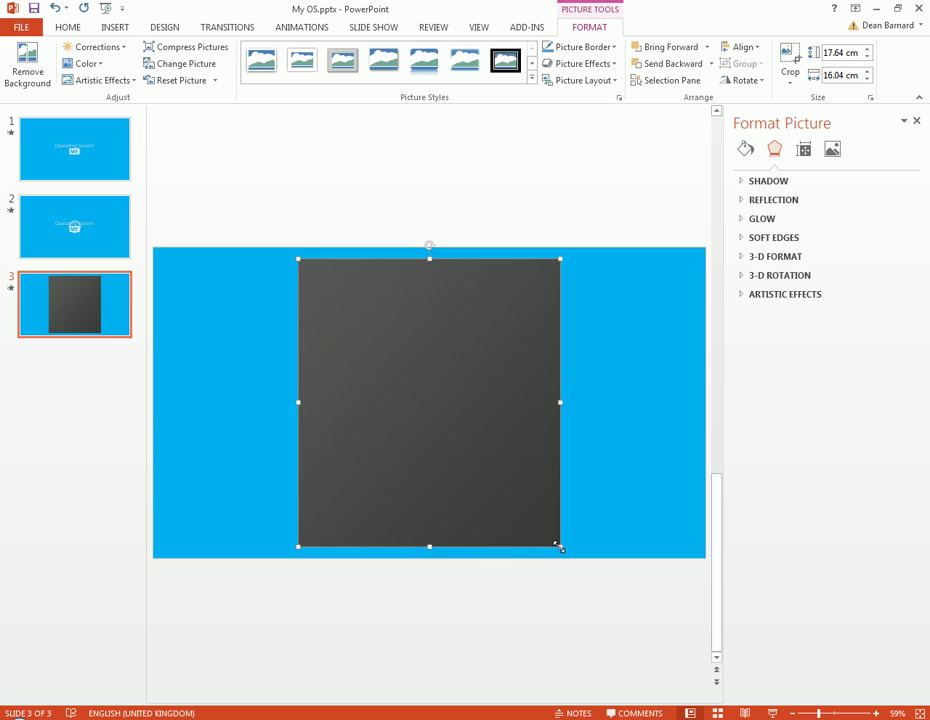
# - Shrink the login button picture to about 6.96 by 6.33 cm and duplicate it into a row of four below the heading
pyautogui.moveTo(558, 545); pyautogui.dragTo(273, 443)
pyautogui.moveTo(223, 403); pyautogui.dragTo(465, 407)
pyautogui.moveTo(470, 407); pyautogui.dragTo(583, 405)
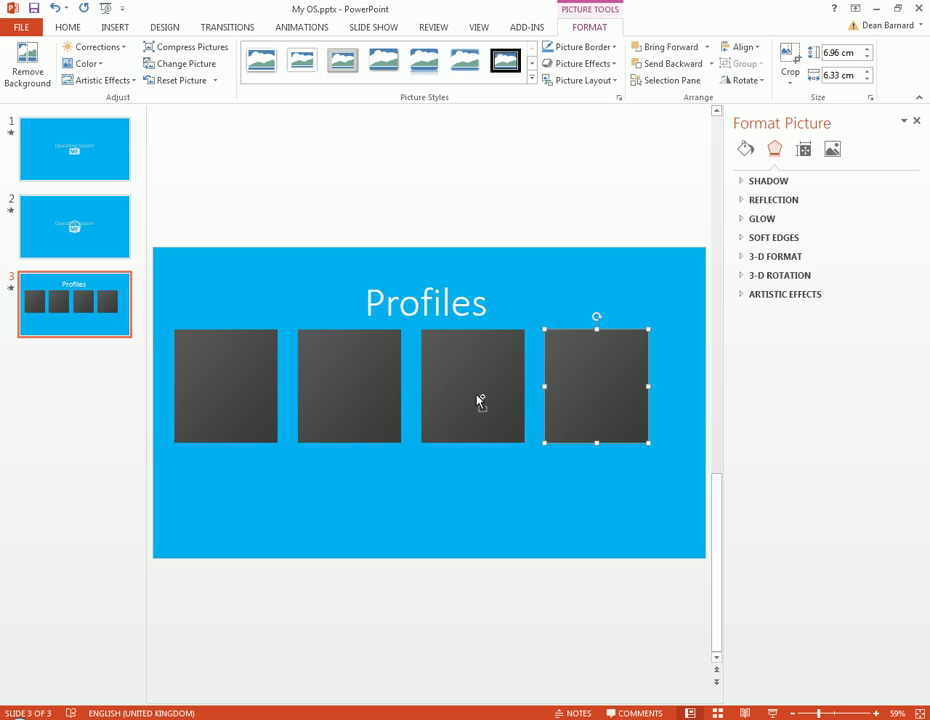
# - Shift the row of four login buttons towards the slide's centre, distribute them horizontally, and close the formatting pane
pyautogui.keyDown('shift'); pyautogui.click(479, 401); pyautogui.keyUp('shift')
pyautogui.keyDown('shift'); pyautogui.click(395, 384); pyautogui.keyUp('shift')
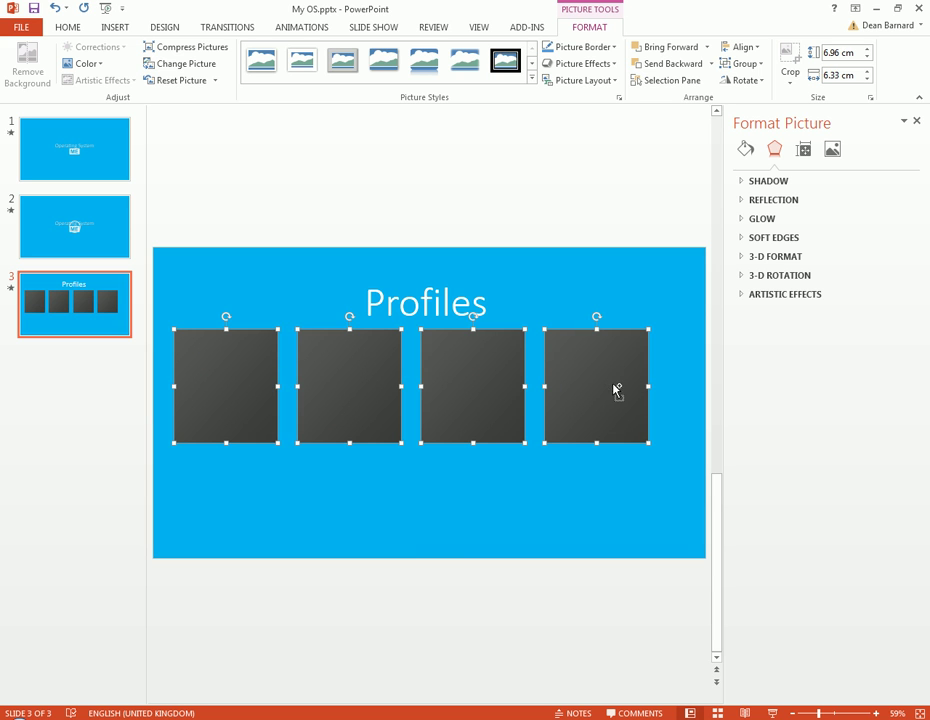
pyautogui.moveTo(616, 390)
pyautogui.mouseDown()
pyautogui.moveTo(641, 386)
pyautogui.moveTo(632, 385)
pyautogui.mouseUp()
pyautogui.click(740, 80)
pyautogui.click(740, 80)
pyautogui.click(747, 48)
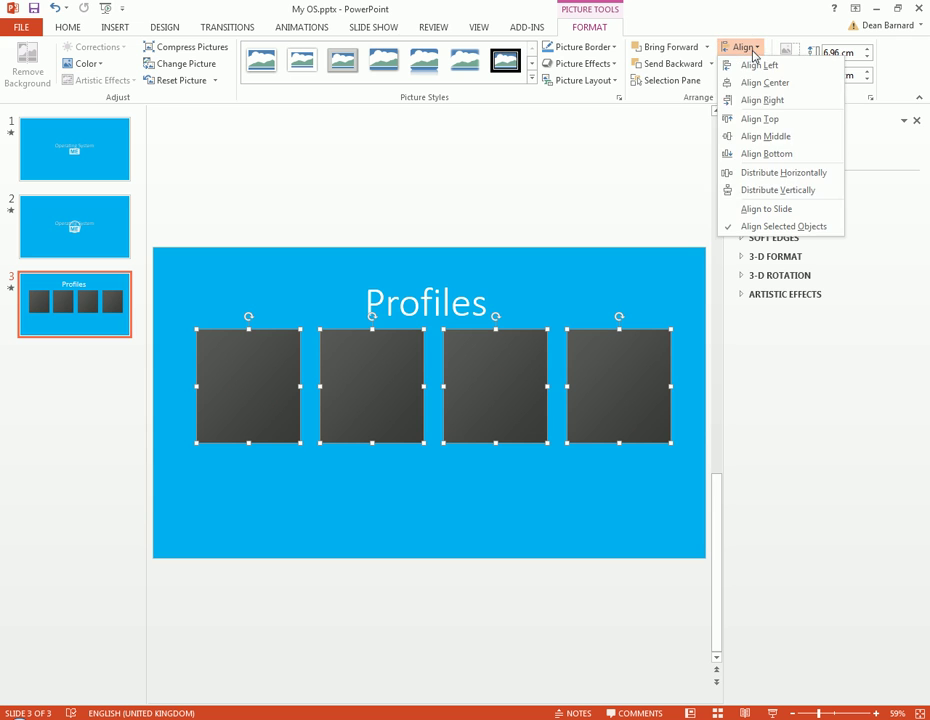
pyautogui.click(797, 175)
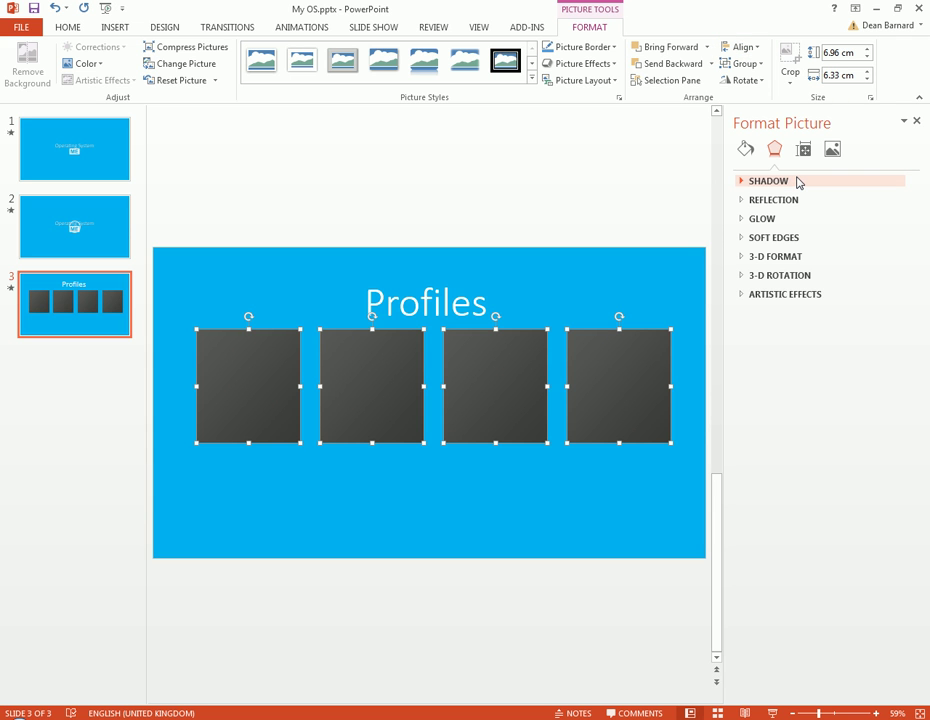
pyautogui.click(609, 168)
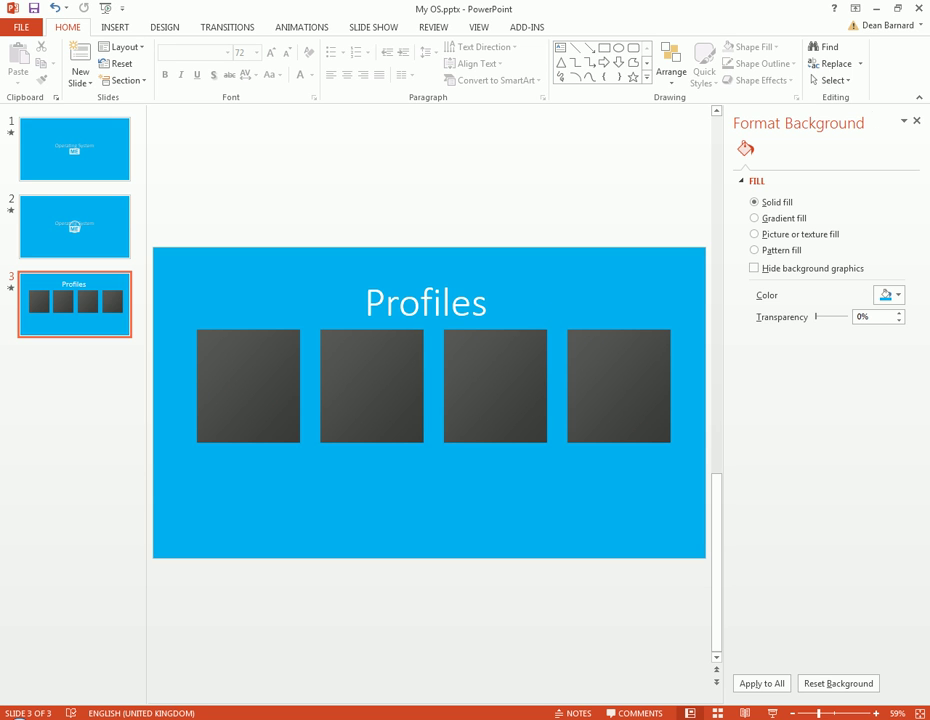
pyautogui.click(917, 121)
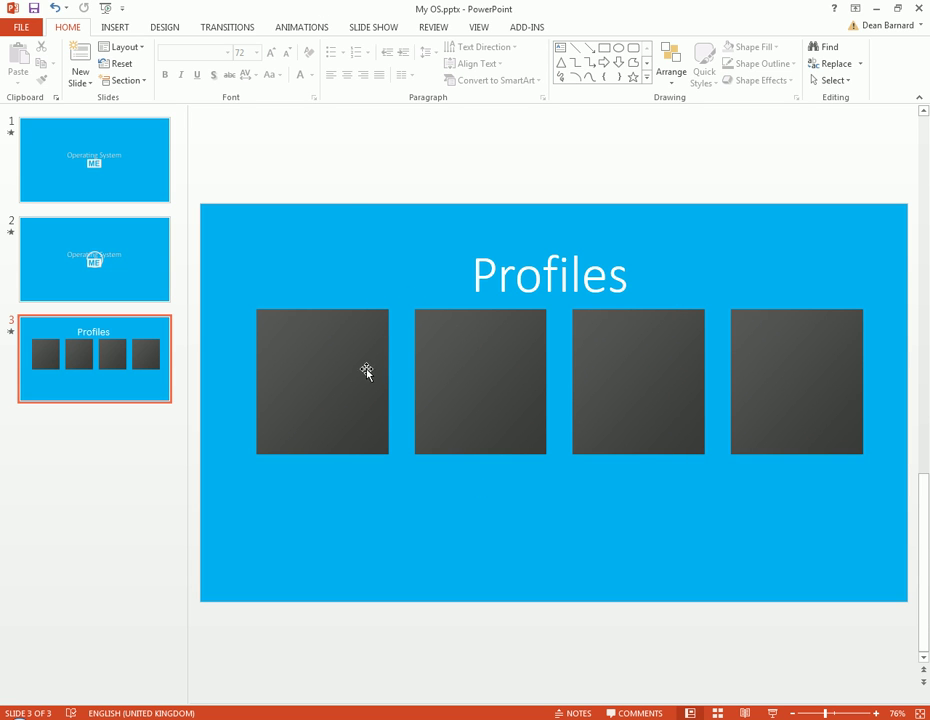
pyautogui.click(440, 376)
pyautogui.click(611, 375)
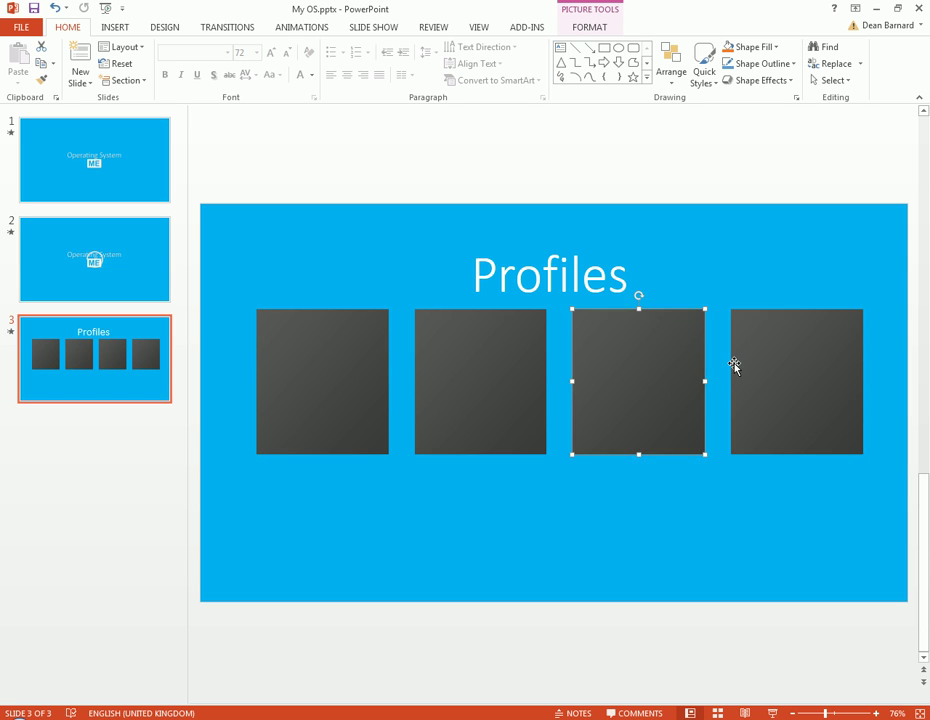
pyautogui.click(382, 379)
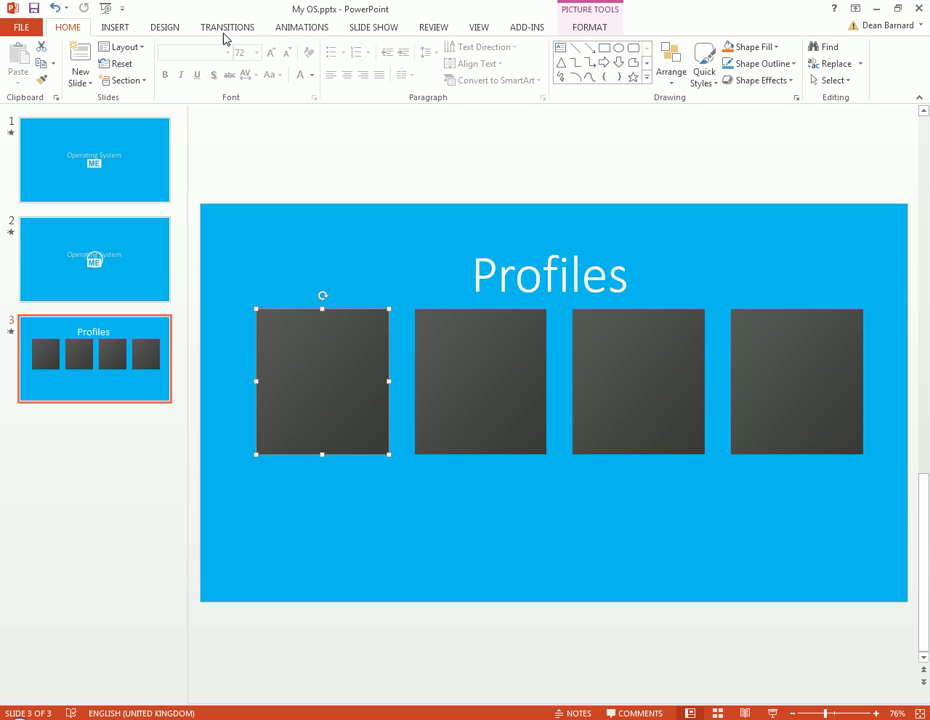
pyautogui.rightClick(335, 342)
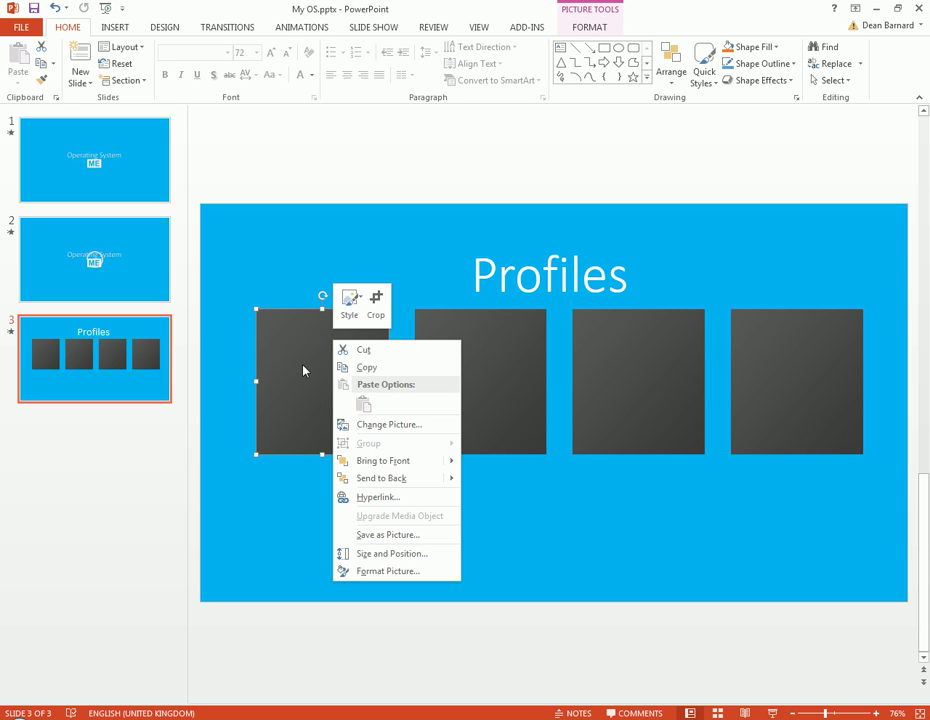
pyautogui.click(303, 369)
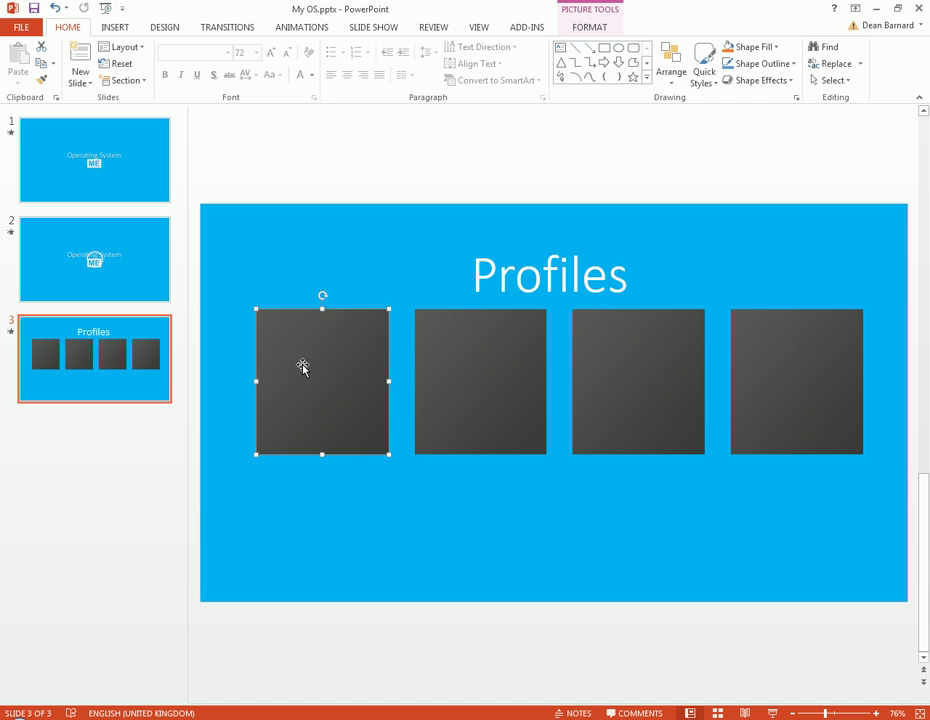
# - Insert the red flower photo from the Sample Pictures folder into the Profiles slide
pyautogui.click(116, 28)
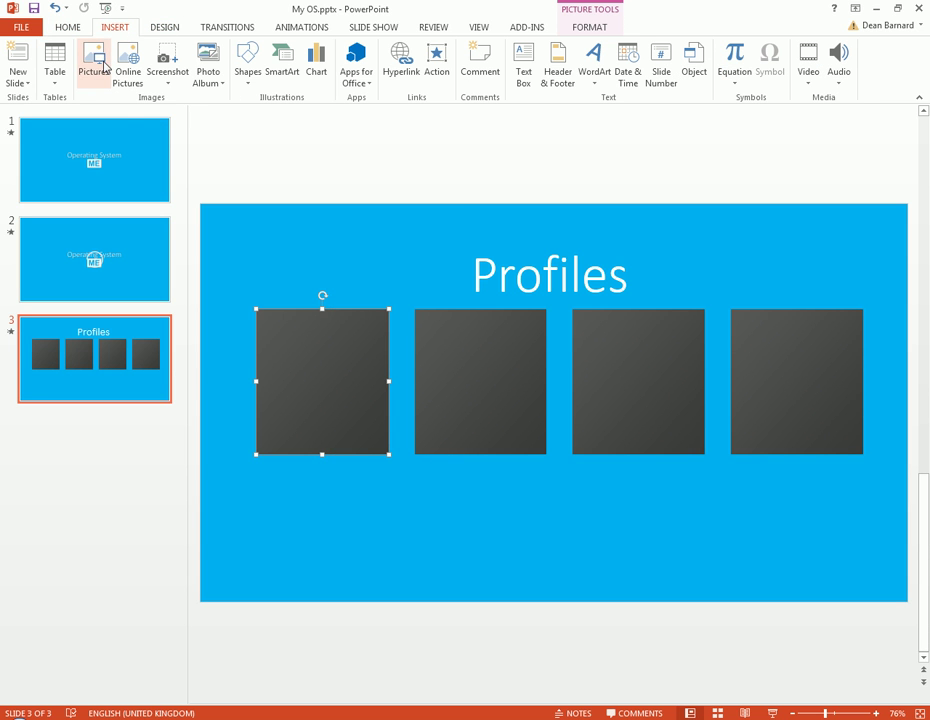
pyautogui.click(94, 65)
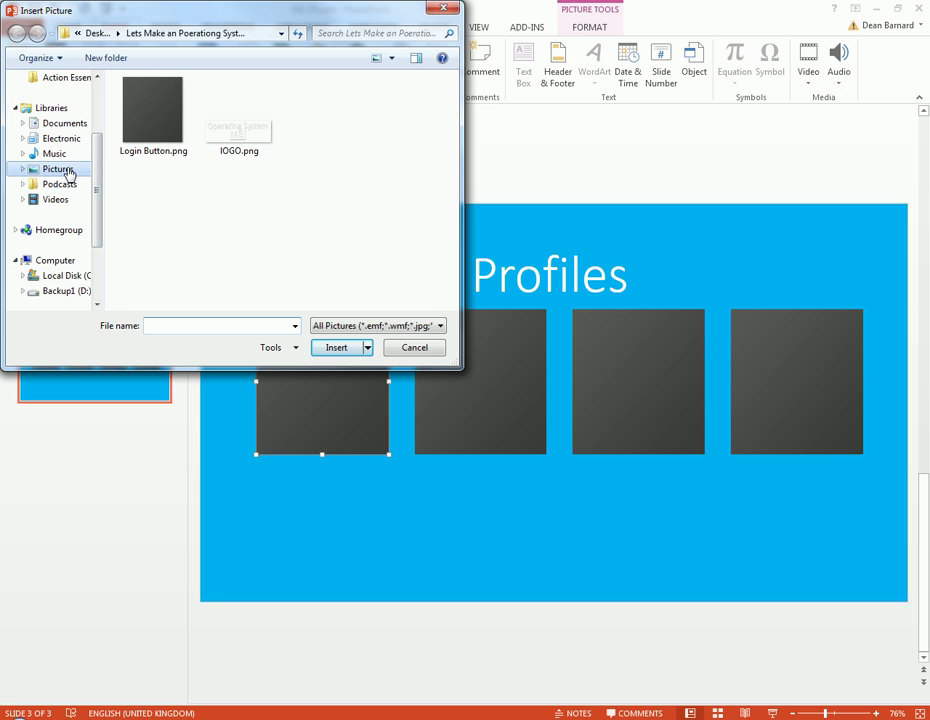
pyautogui.click(64, 171)
pyautogui.doubleClick(380, 168)
pyautogui.click(152, 141)
pyautogui.click(336, 347)
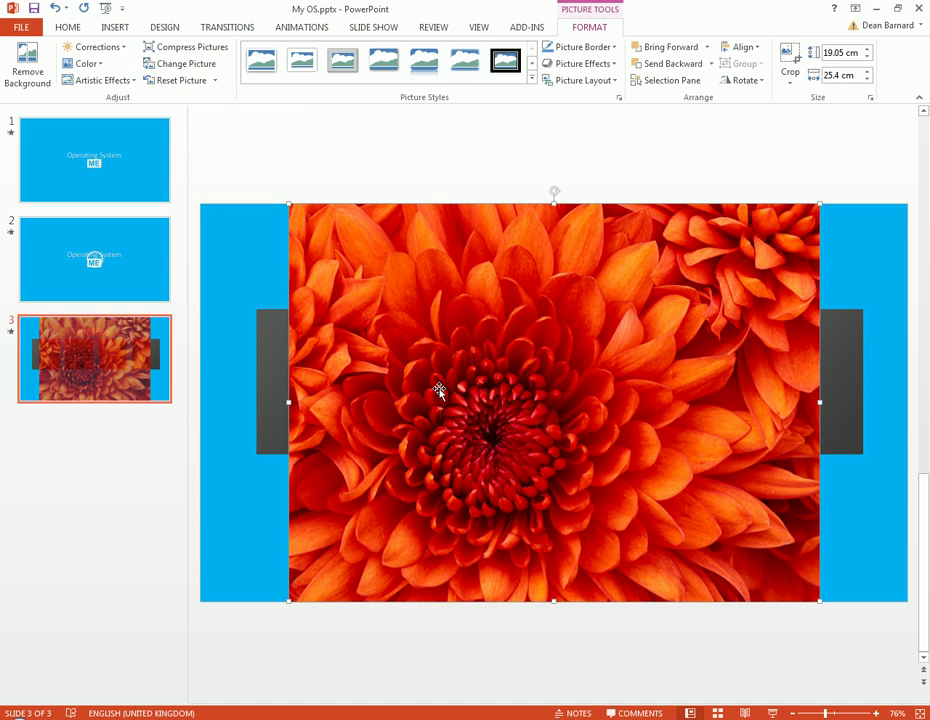
# - Crop the flower photo to a square around the bloom's centre, setting its width to 12.91 cm
pyautogui.moveTo(450, 386); pyautogui.dragTo(365, 349)
pyautogui.click(790, 58)
pyautogui.moveTo(727, 552); pyautogui.dragTo(563, 449)
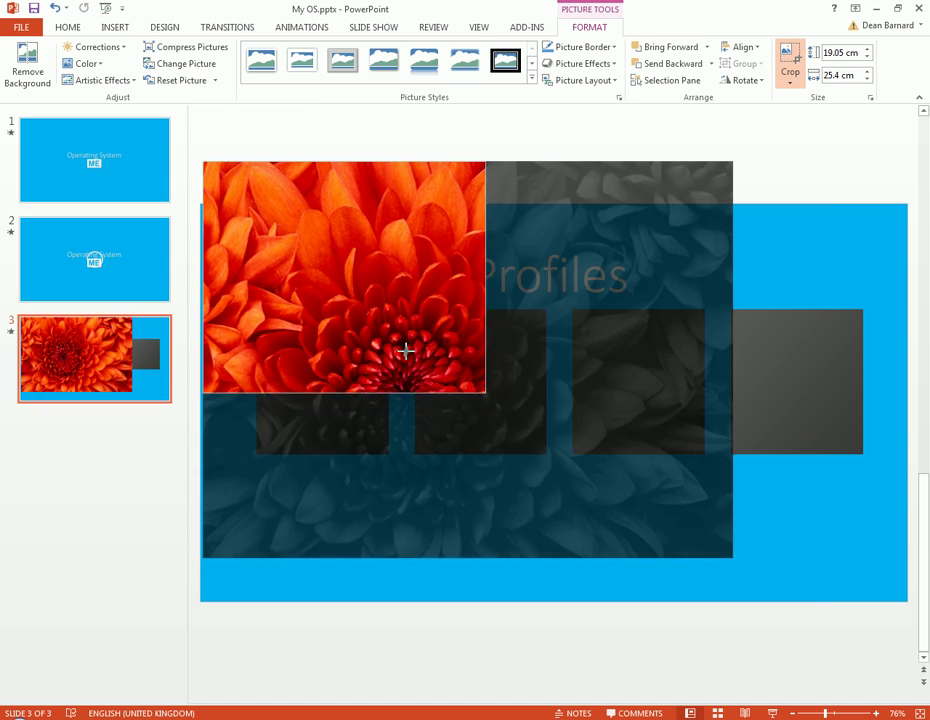
pyautogui.moveTo(405, 350); pyautogui.dragTo(472, 431)
pyautogui.moveTo(380, 334); pyautogui.dragTo(339, 218)
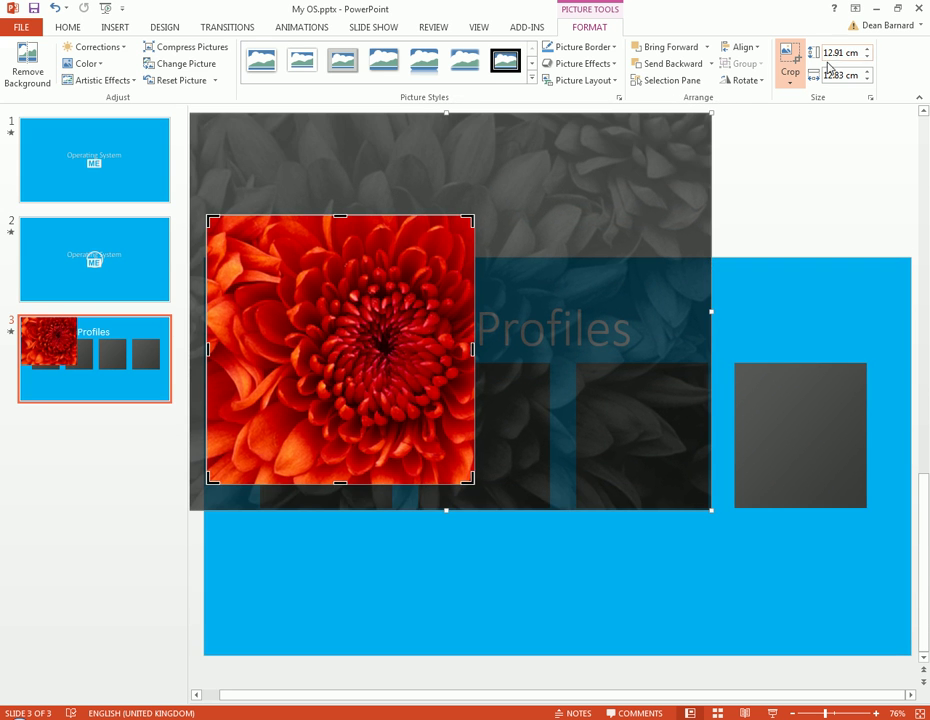
pyautogui.click(843, 77)
pyautogui.click(845, 75)
pyautogui.write('12.91')
pyautogui.click(839, 136)
# - Shrink the cropped flower photo and place it on the first login button as its profile picture
pyautogui.click(347, 297)
pyautogui.moveTo(347, 297); pyautogui.dragTo(567, 427)
pyautogui.moveTo(554, 490); pyautogui.dragTo(325, 378)
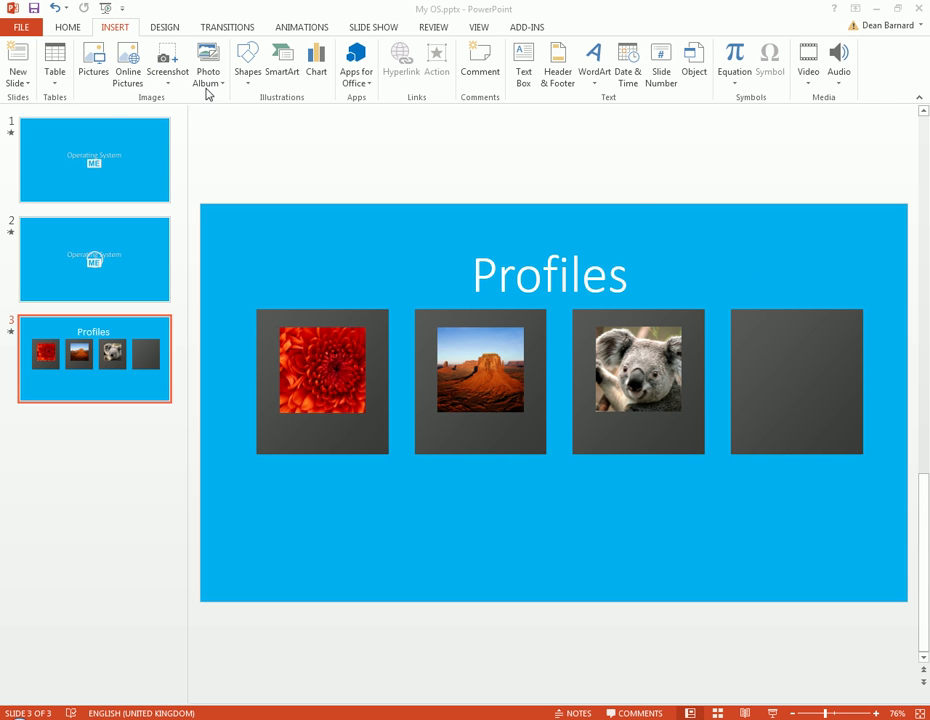
# - Insert the penguins sample photo and shrink it to about 4.11 by 5.48 cm over the first login button
pyautogui.click(92, 67)
pyautogui.click(325, 222)
pyautogui.click(337, 348)
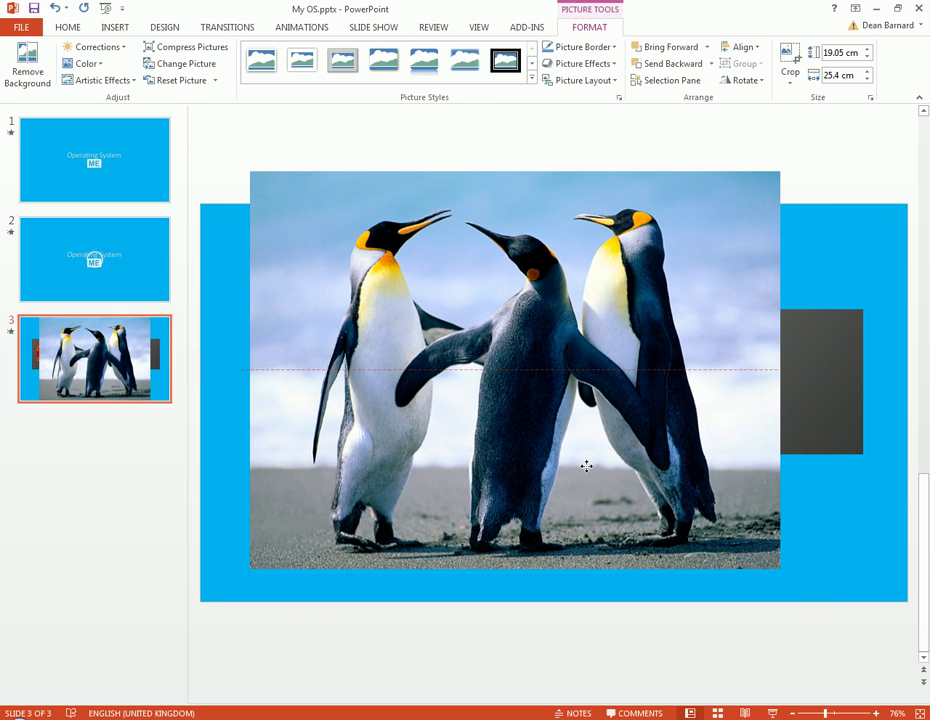
pyautogui.moveTo(787, 574); pyautogui.dragTo(405, 286)
pyautogui.moveTo(357, 245); pyautogui.dragTo(380, 395)
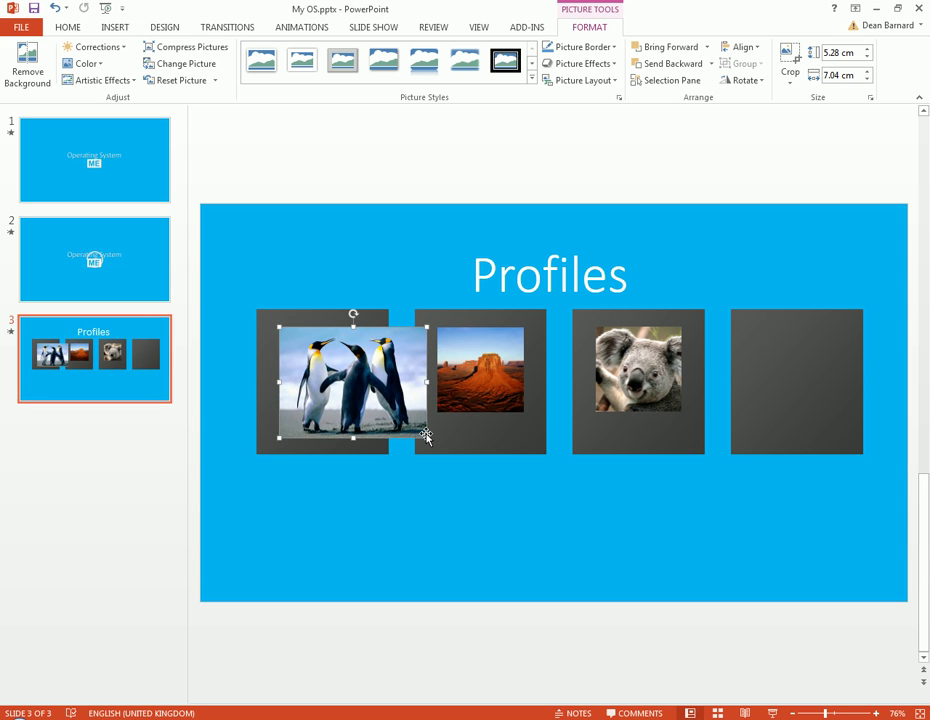
pyautogui.moveTo(423, 436); pyautogui.dragTo(346, 396)
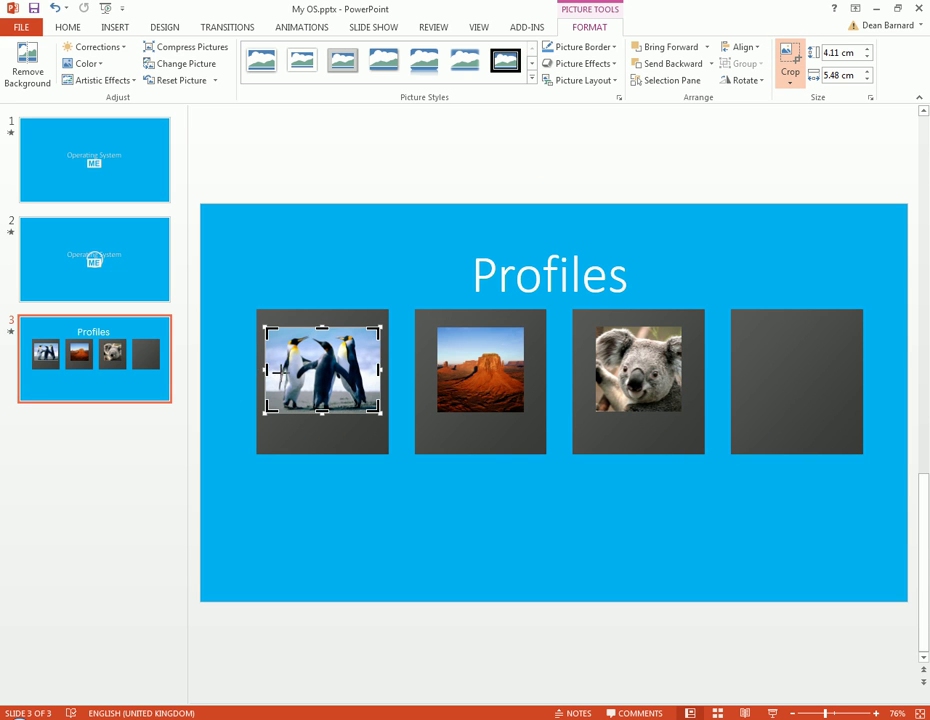
# - Crop the penguins photo's sides to a width of about 4.07 cm and centre it on the fourth login button
pyautogui.moveTo(281, 376); pyautogui.dragTo(280, 378)
pyautogui.moveTo(381, 369); pyautogui.dragTo(791, 368)
pyautogui.click(790, 62)
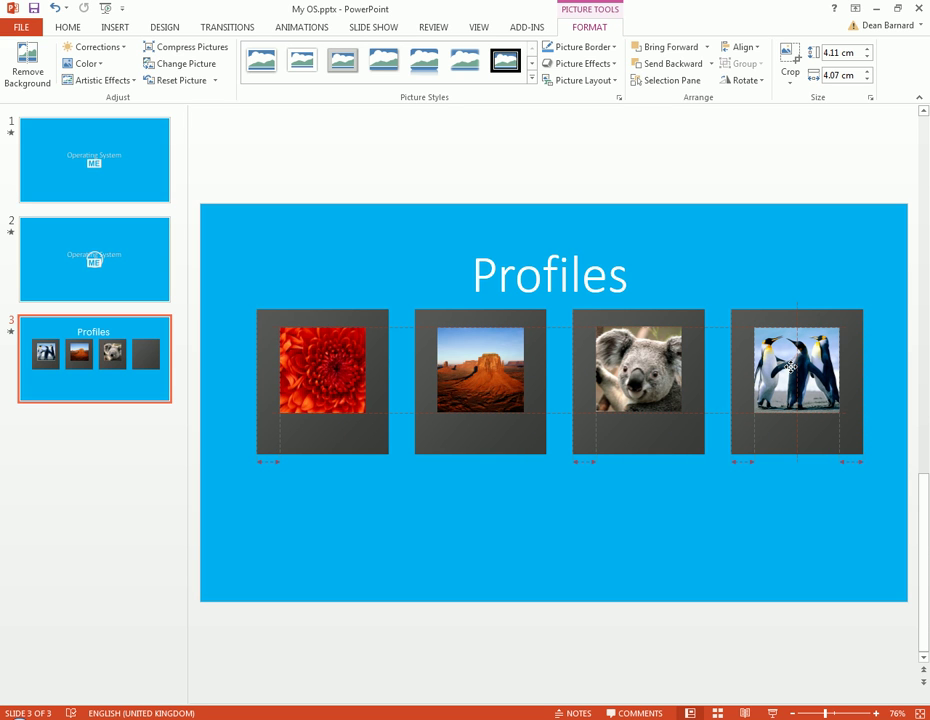
pyautogui.moveTo(791, 368); pyautogui.dragTo(791, 368)
pyautogui.click(630, 630)
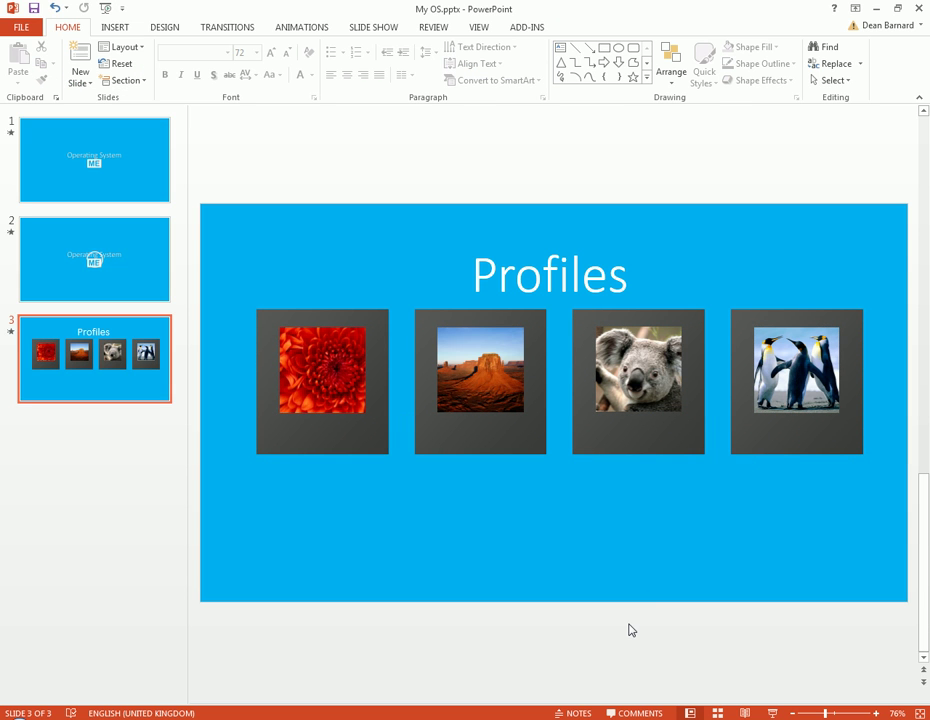
# - Add a text box containing the first profile's name and place it below the flower photo on the first button
pyautogui.click(126, 33)
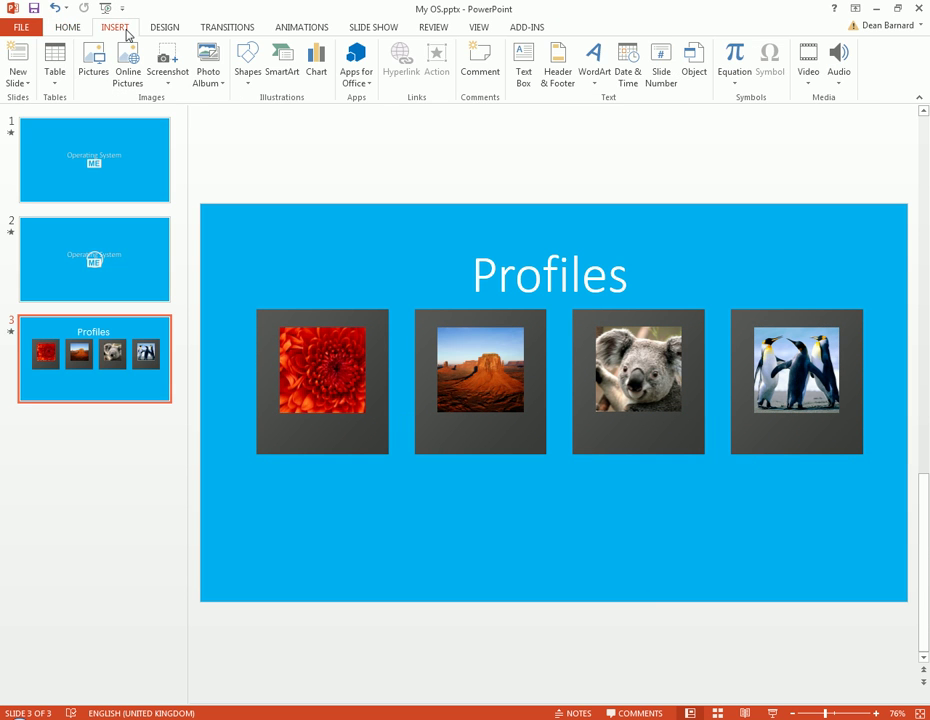
pyautogui.click(523, 68)
pyautogui.moveTo(316, 440); pyautogui.dragTo(389, 466)
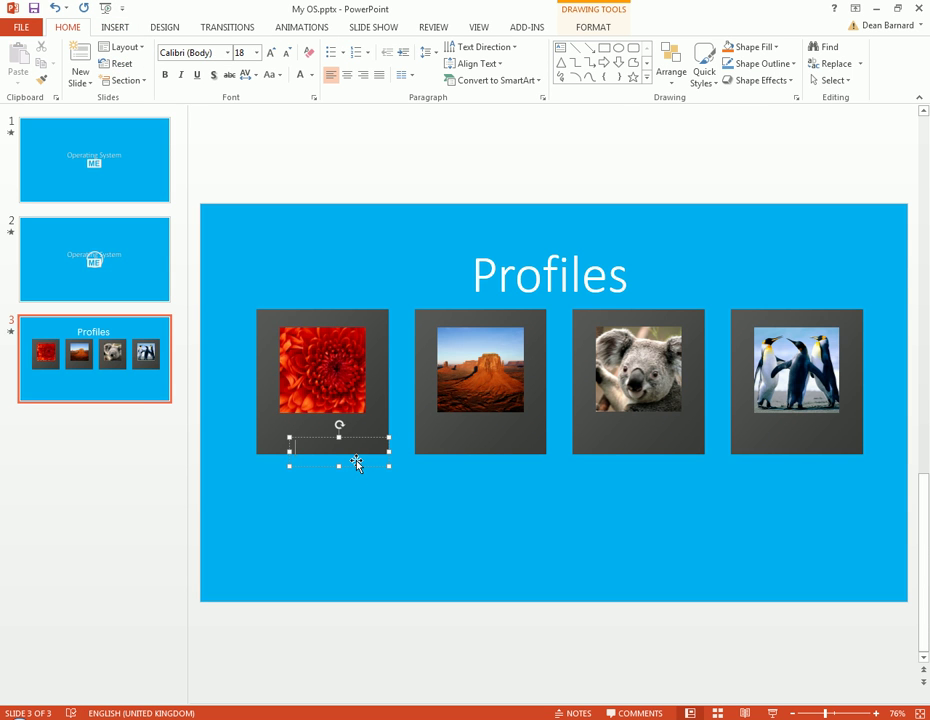
pyautogui.write('James')
pyautogui.moveTo(352, 461); pyautogui.dragTo(343, 432)
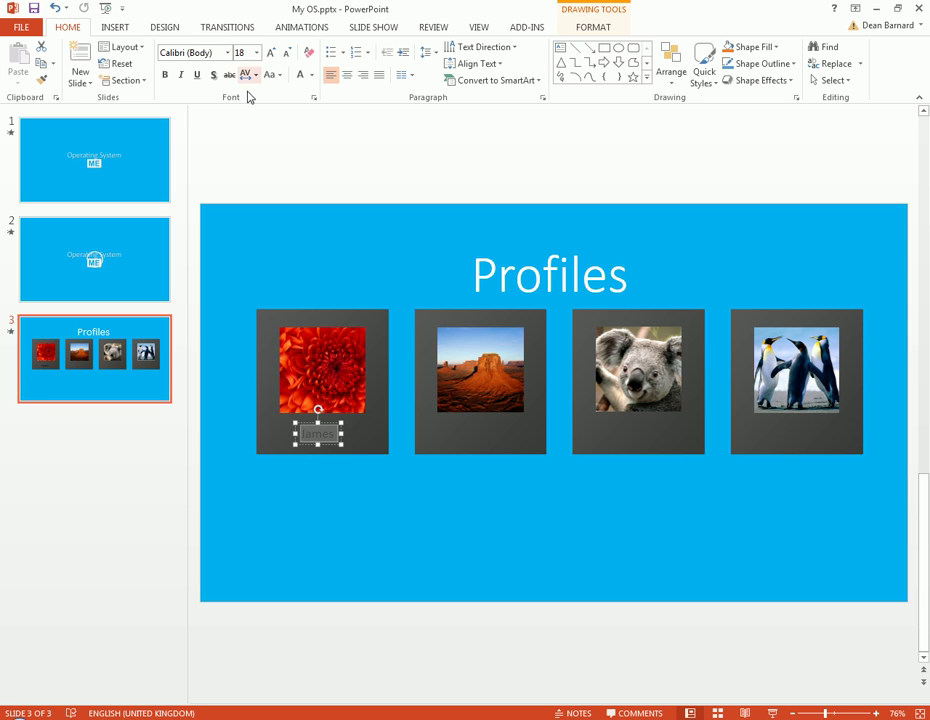
# - Enlarge the first profile's name to 24 pt, widen its box to fit one line, and centre the text
pyautogui.click(270, 53)
pyautogui.click(270, 53)
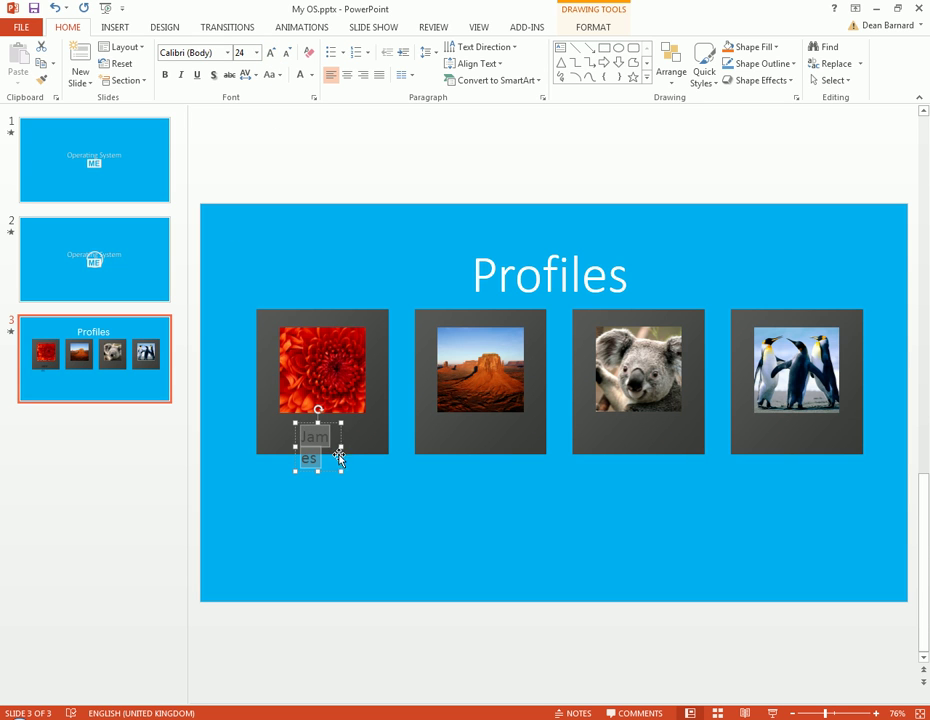
pyautogui.moveTo(341, 442); pyautogui.dragTo(377, 440)
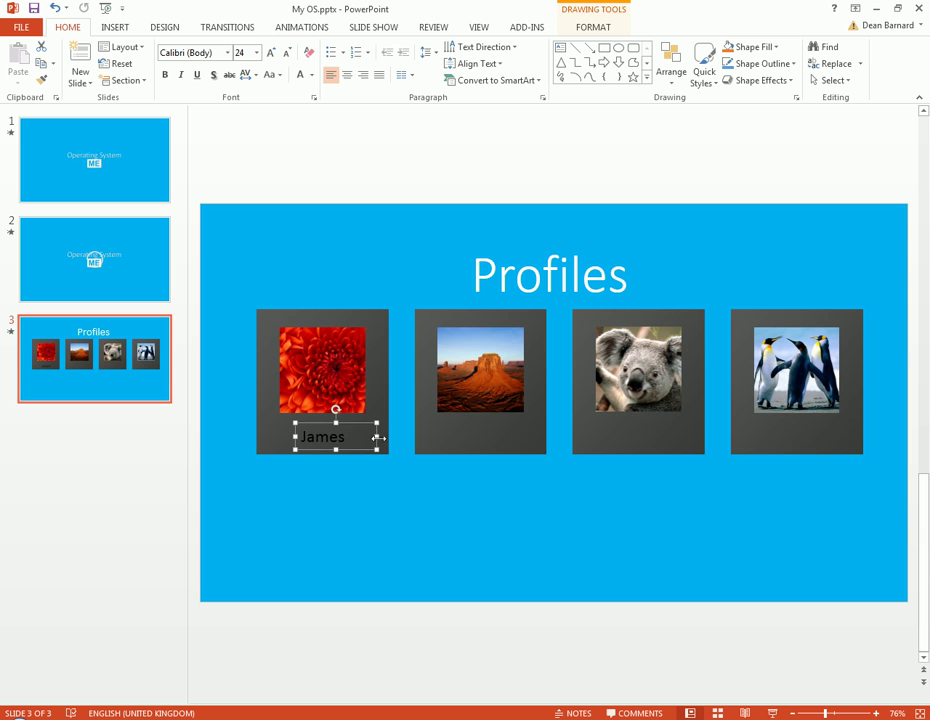
pyautogui.click(346, 75)
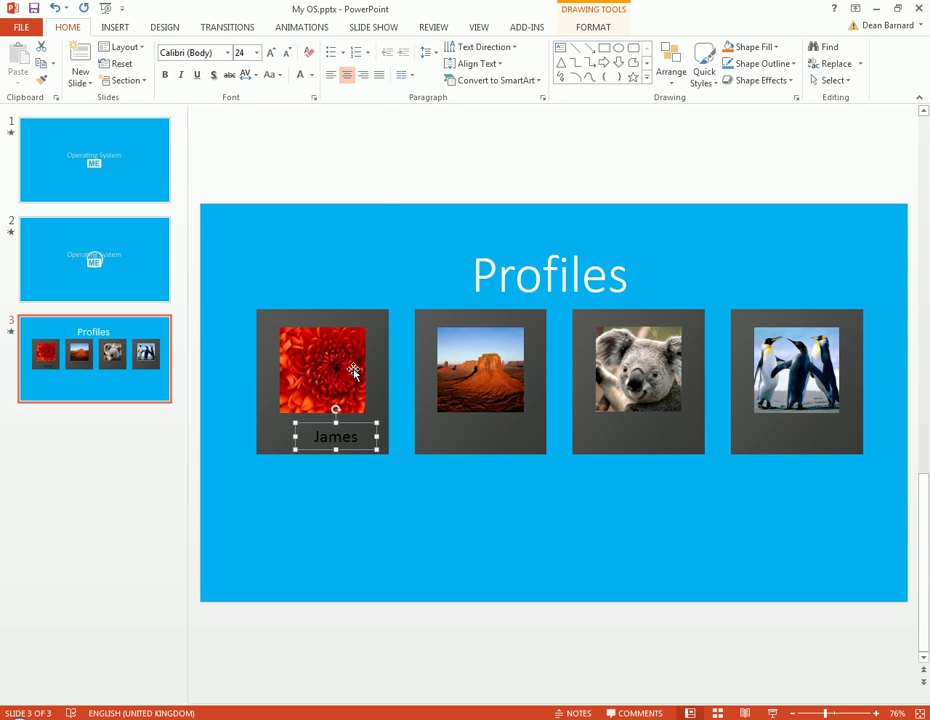
# - Centre the first profile's name below the flower photo and format its text in white Calibri Light
pyautogui.moveTo(360, 427); pyautogui.dragTo(342, 419)
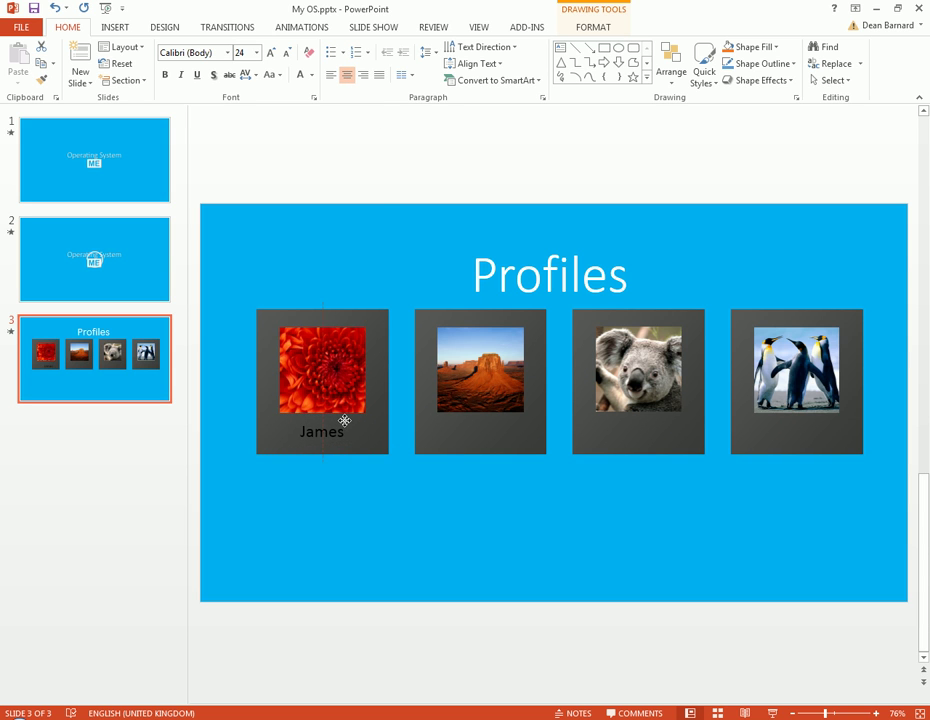
pyautogui.click(300, 76)
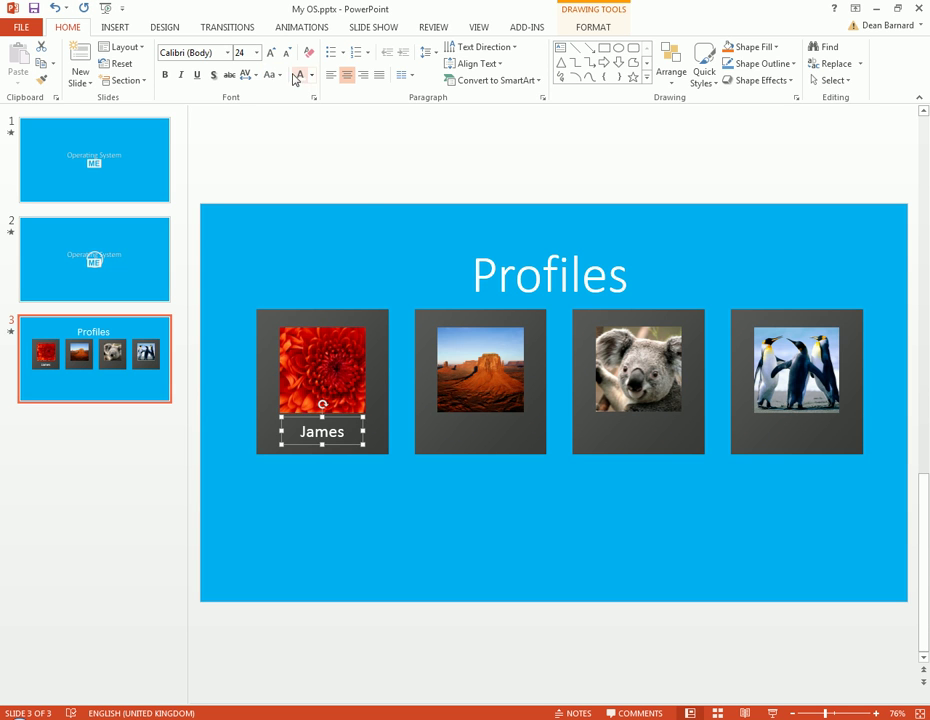
pyautogui.click(228, 52)
pyautogui.click(193, 97)
# - Copy the name text box onto the second and third buttons and replace the text with those profiles' names
pyautogui.moveTo(340, 450); pyautogui.dragTo(451, 436)
pyautogui.write('Dave')
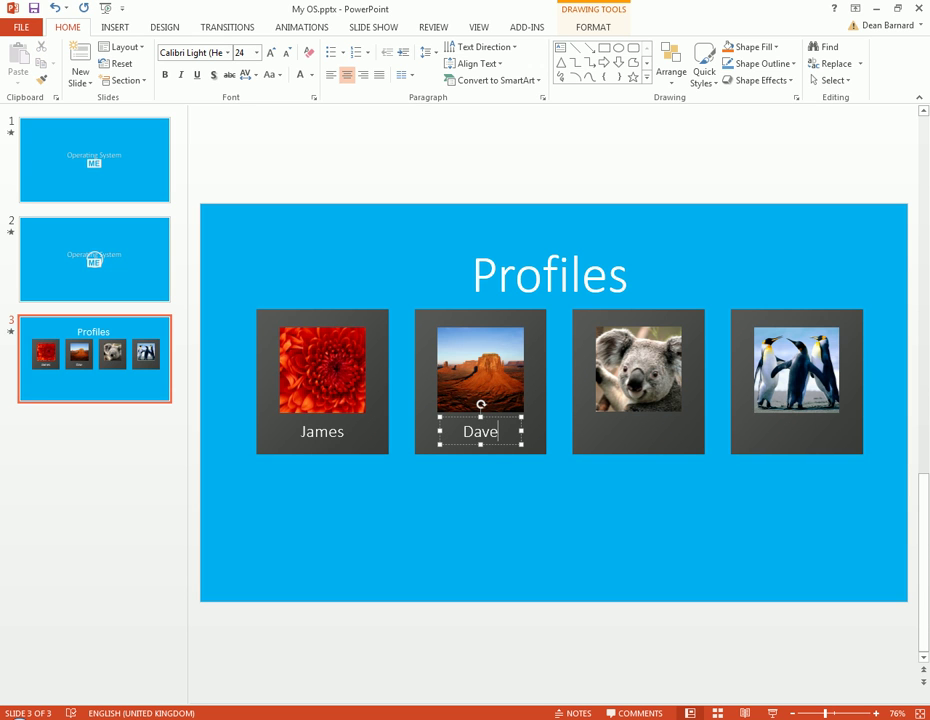
pyautogui.click(501, 469)
pyautogui.click(502, 447)
pyautogui.click(501, 447)
pyautogui.moveTo(500, 446); pyautogui.dragTo(660, 447)
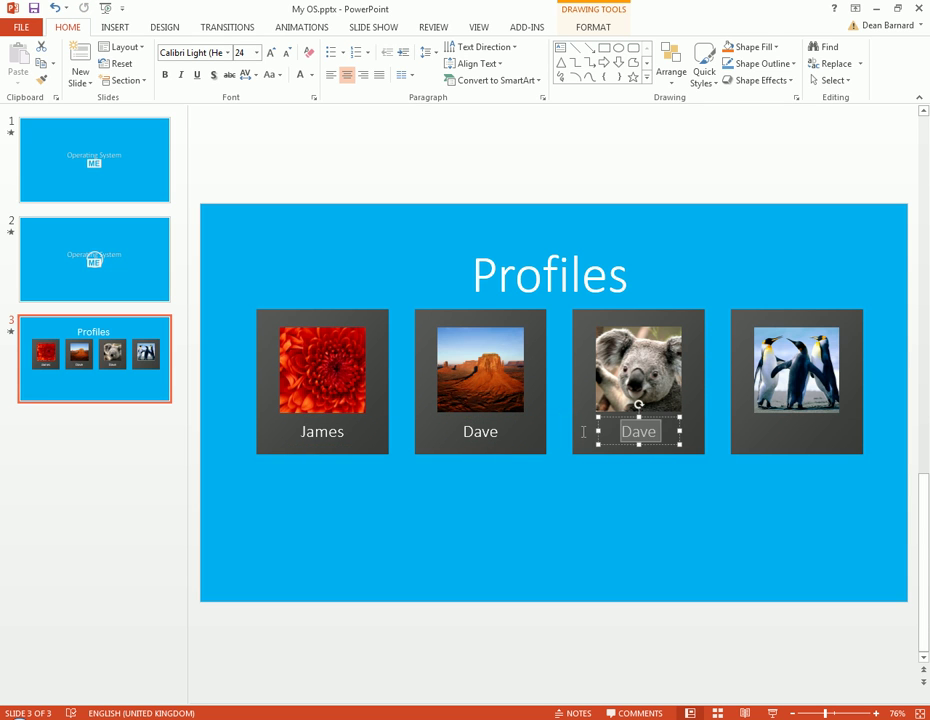
pyautogui.write('Phillip')
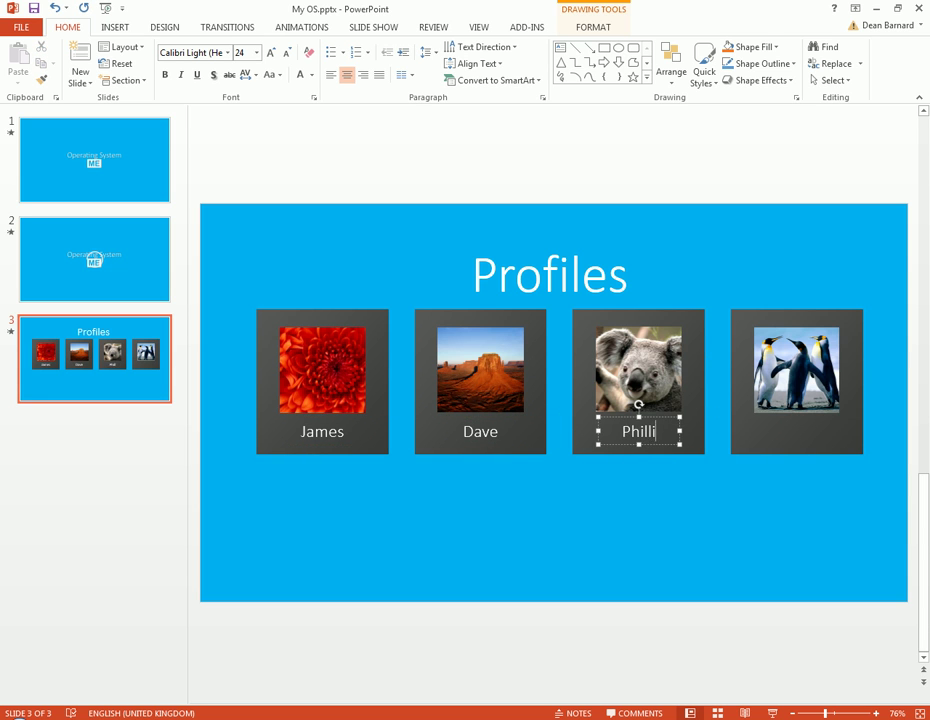
# - Copy the name text box below the penguins photo and replace its text with the fourth profile's name
pyautogui.click(666, 480)
pyautogui.click(654, 444)
pyautogui.click(654, 444)
pyautogui.click(659, 449)
pyautogui.moveTo(659, 449); pyautogui.dragTo(818, 451)
pyautogui.doubleClick(800, 431)
pyautogui.write('Stan')
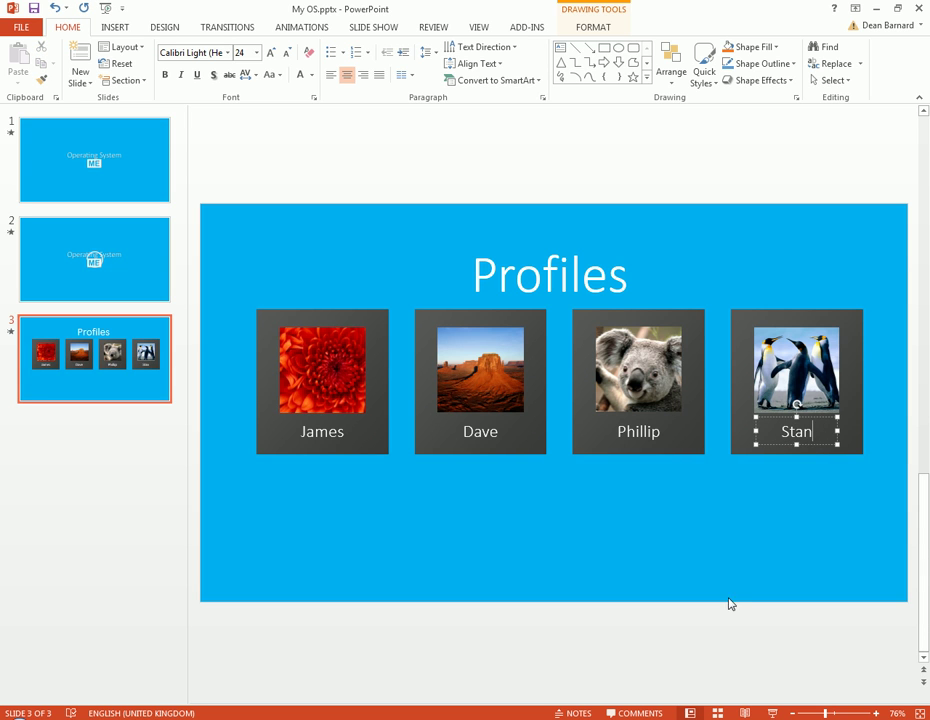
pyautogui.click(722, 656)
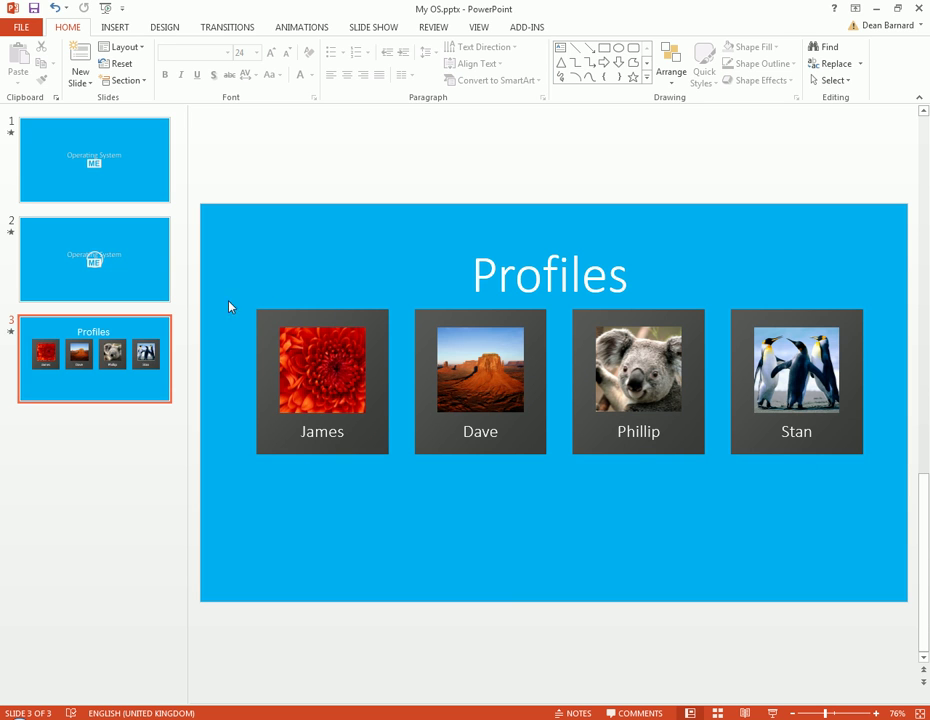
# - Group the first button's background, flower photo and profile name into one object
pyautogui.click(378, 410)
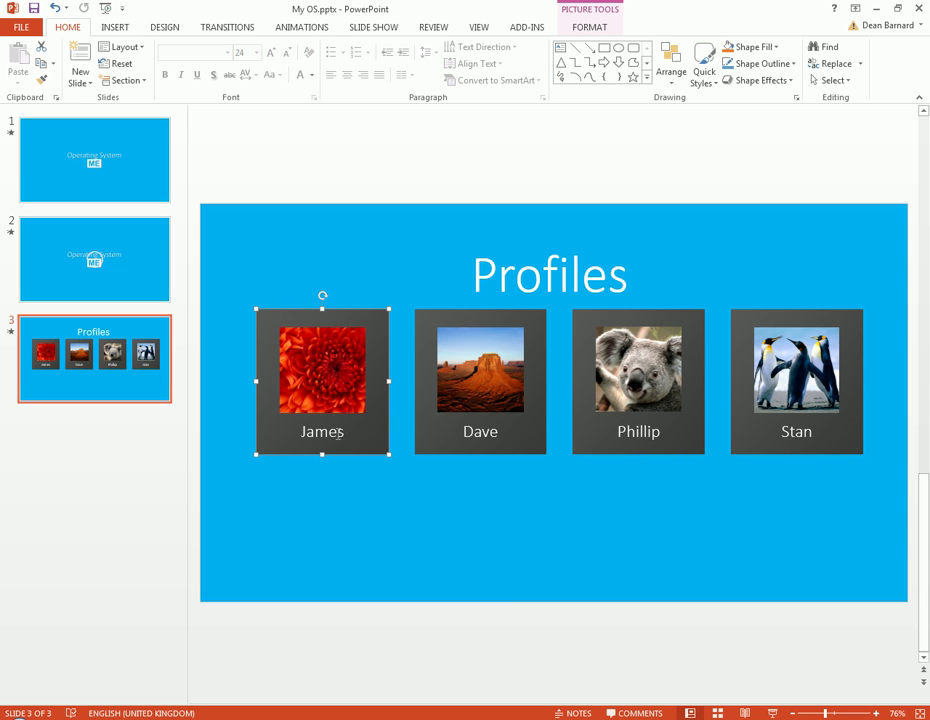
pyautogui.click(349, 443)
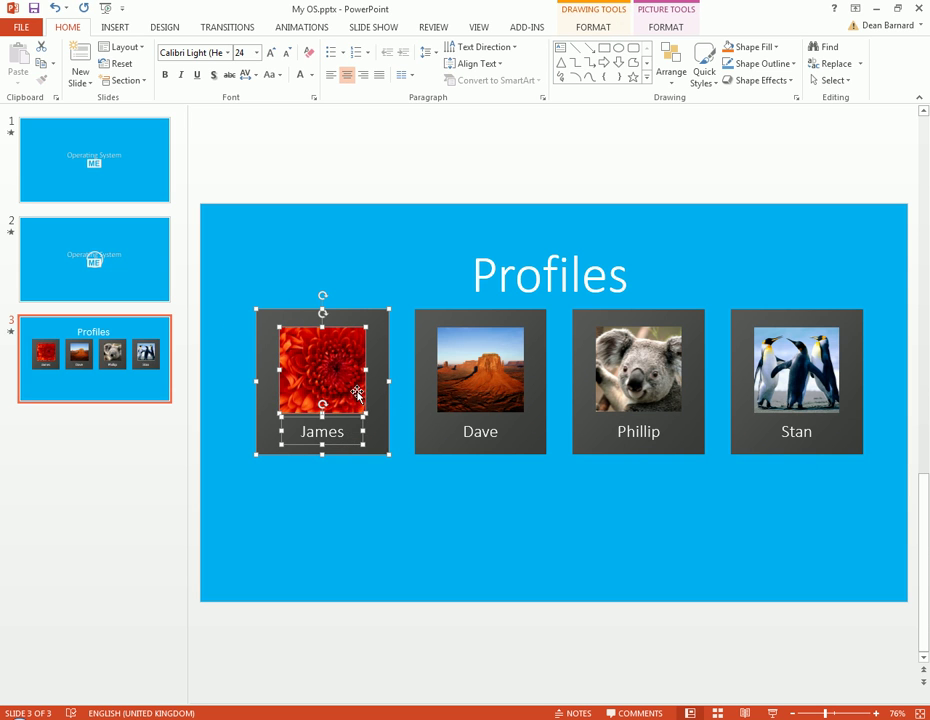
pyautogui.rightClick(357, 393)
pyautogui.moveTo(410, 478)
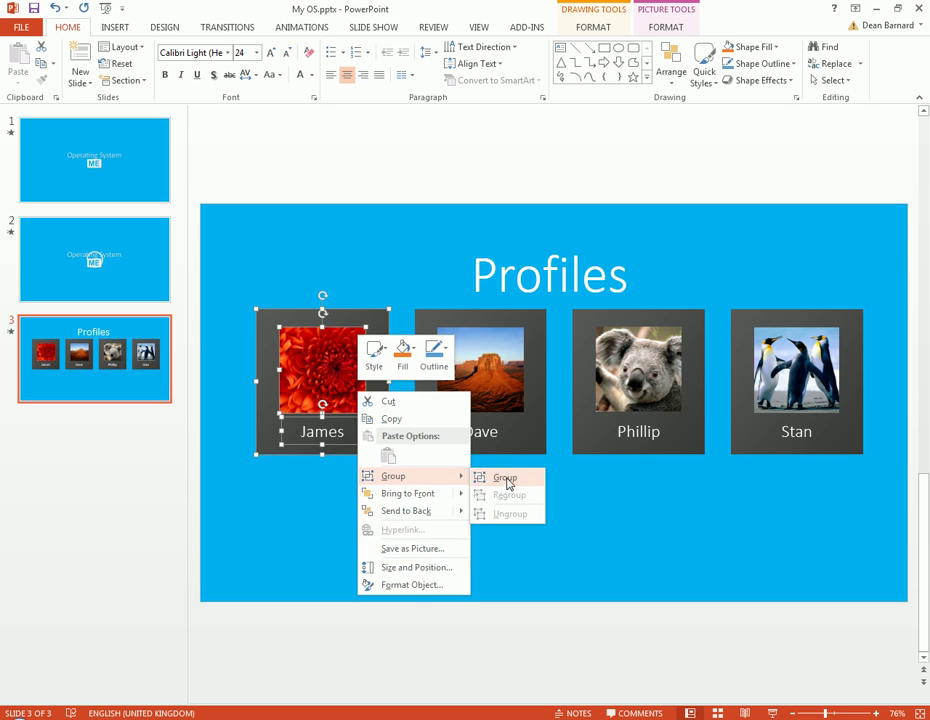
pyautogui.click(507, 478)
# - Group the second button's background, desert photo and profile name into one object
pyautogui.click(509, 442)
pyautogui.click(508, 441)
pyautogui.keyDown('shift'); pyautogui.click(540, 421); pyautogui.keyUp('shift')
pyautogui.rightClick(497, 389)
pyautogui.moveTo(545, 476)
pyautogui.click(645, 475)
# - Group the third button's background, koala photo and profile name into one object
pyautogui.click(665, 447)
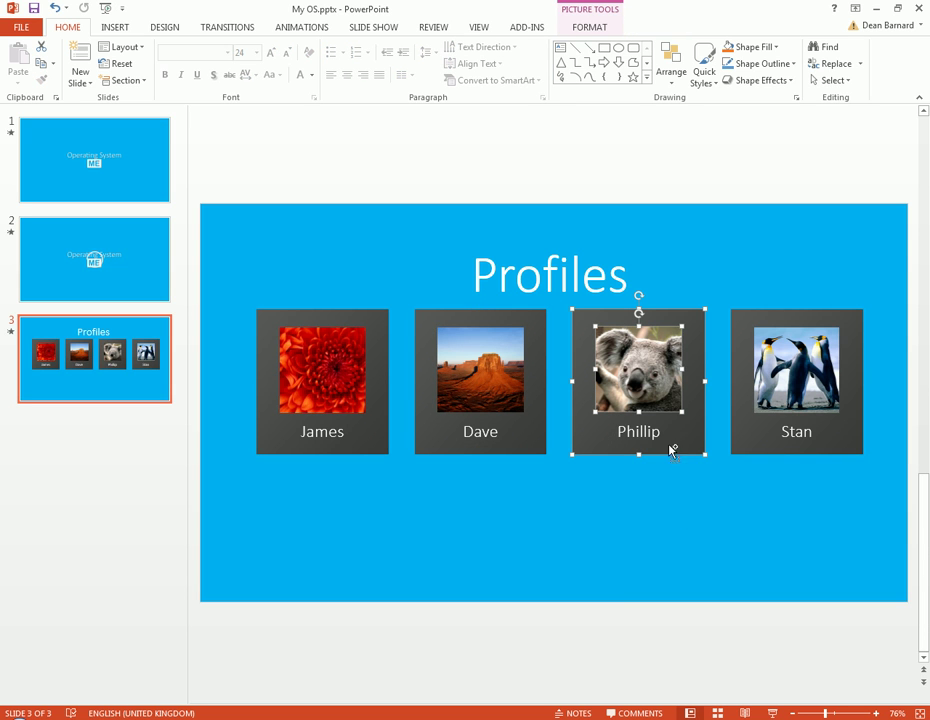
pyautogui.keyDown('shift'); pyautogui.click(645, 432); pyautogui.keyUp('shift')
pyautogui.rightClick(643, 377)
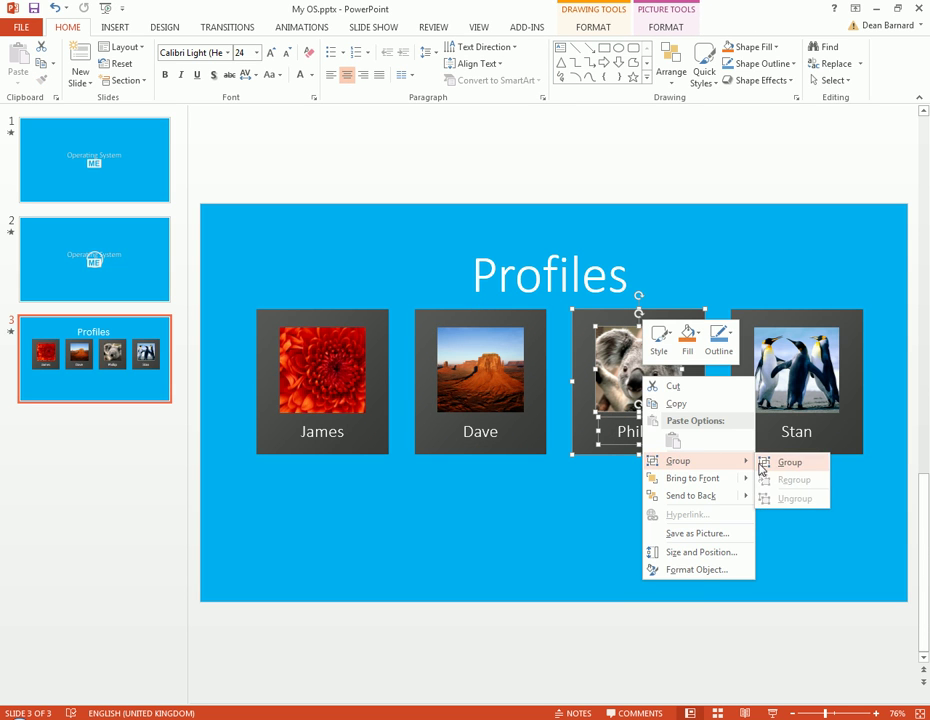
pyautogui.click(760, 470)
# - Group the fourth button's background, penguins photo and profile name, and check the grouping of the other three buttons
pyautogui.click(800, 395)
pyautogui.keyDown('shift'); pyautogui.click(840, 437); pyautogui.keyUp('shift')
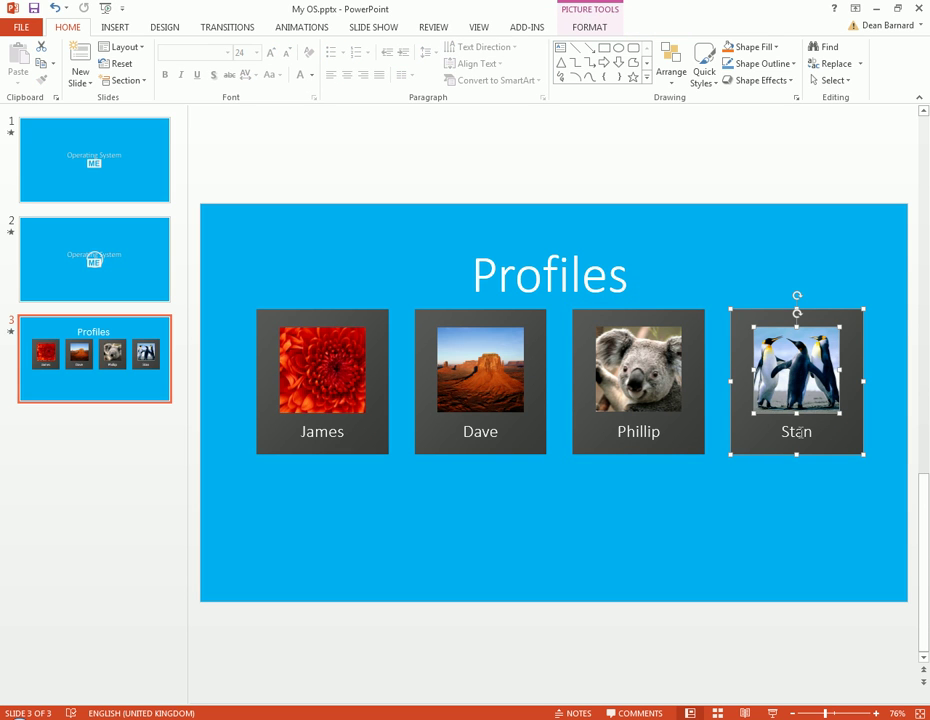
pyautogui.keyDown('shift'); pyautogui.click(797, 431); pyautogui.keyUp('shift')
pyautogui.rightClick(805, 385)
pyautogui.moveTo(815, 460)
pyautogui.click(766, 461)
pyautogui.click(685, 442)
pyautogui.click(525, 450)
pyautogui.click(375, 437)
pyautogui.click(389, 643)
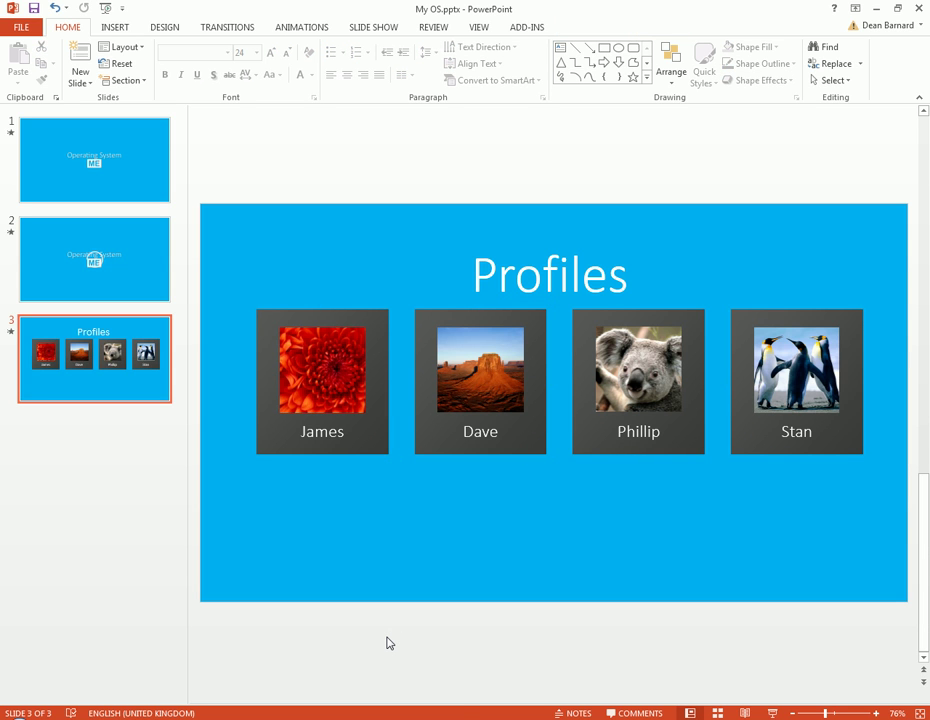